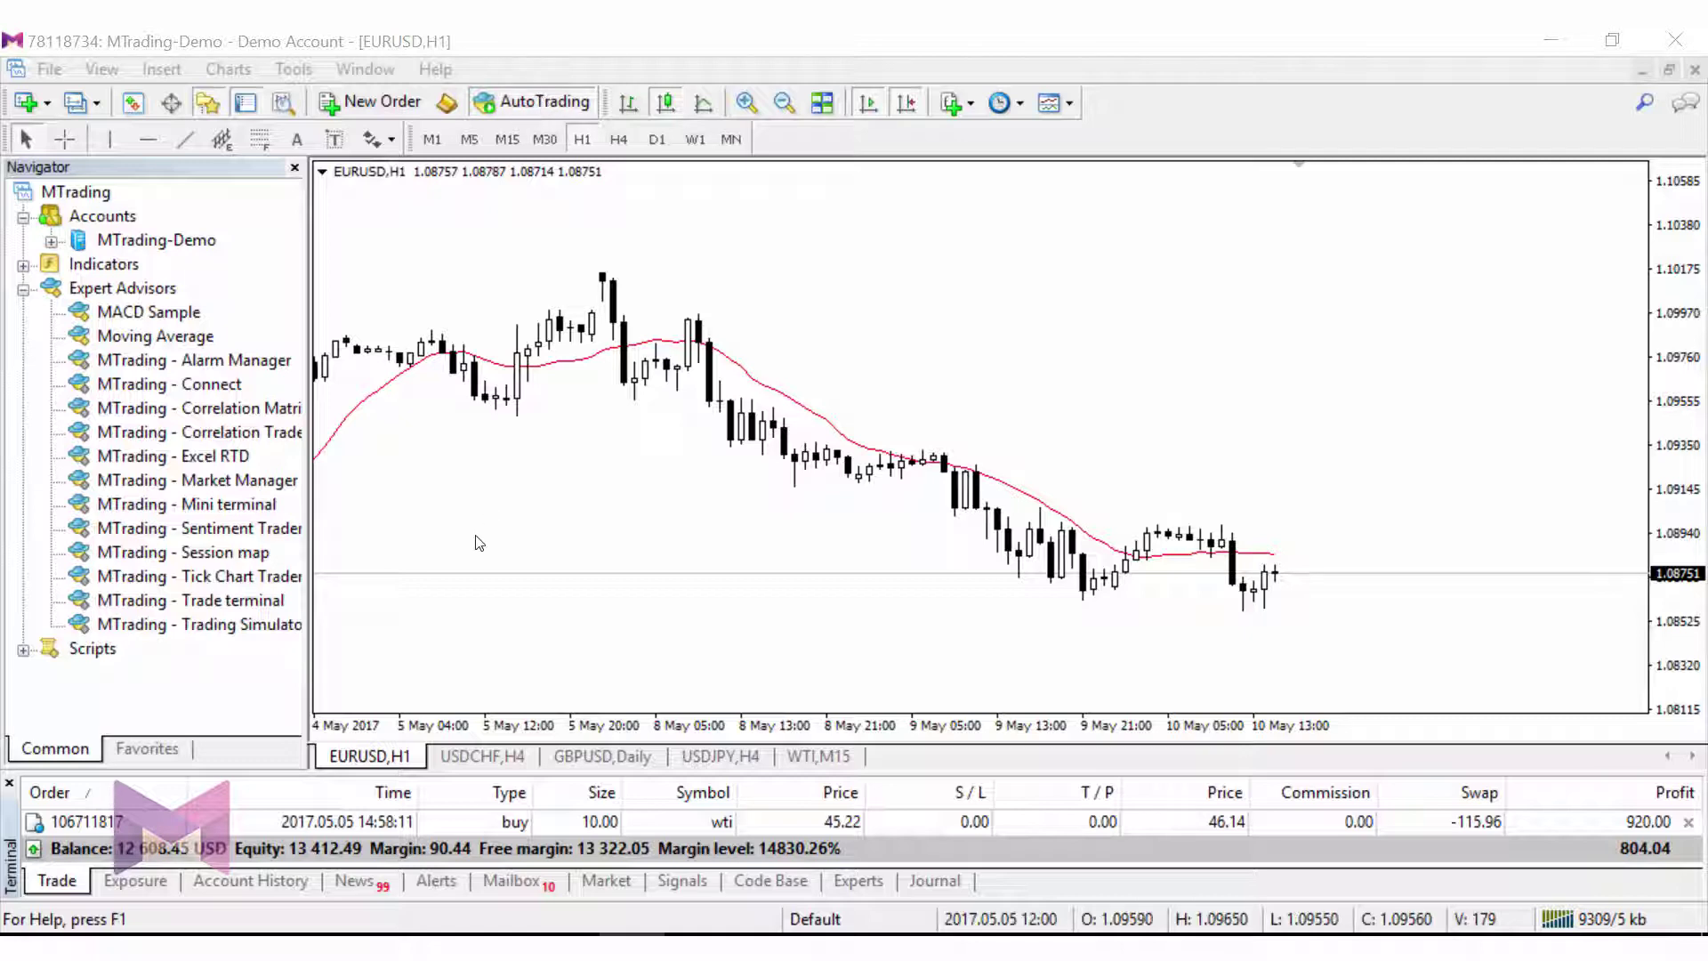
- Attach the 'MTrading - Mini terminal' expert to the EURUSD,H1 chart and accept its settings
click(185, 506)
drag(174, 504, 608, 398)
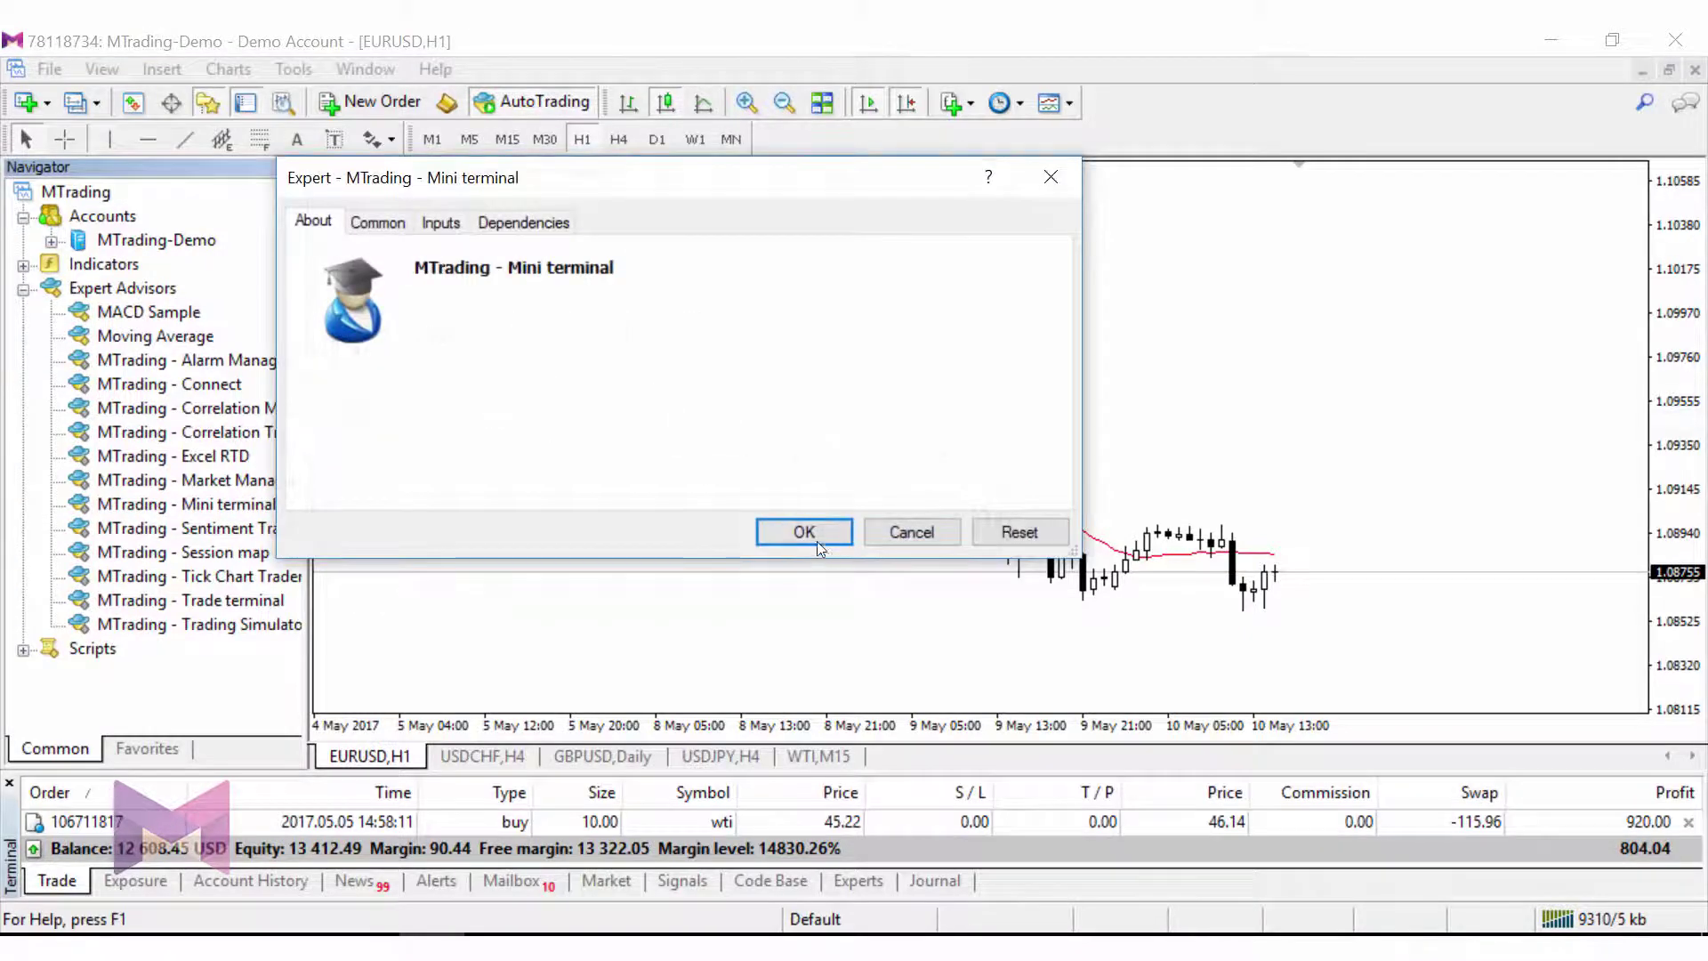
click(799, 525)
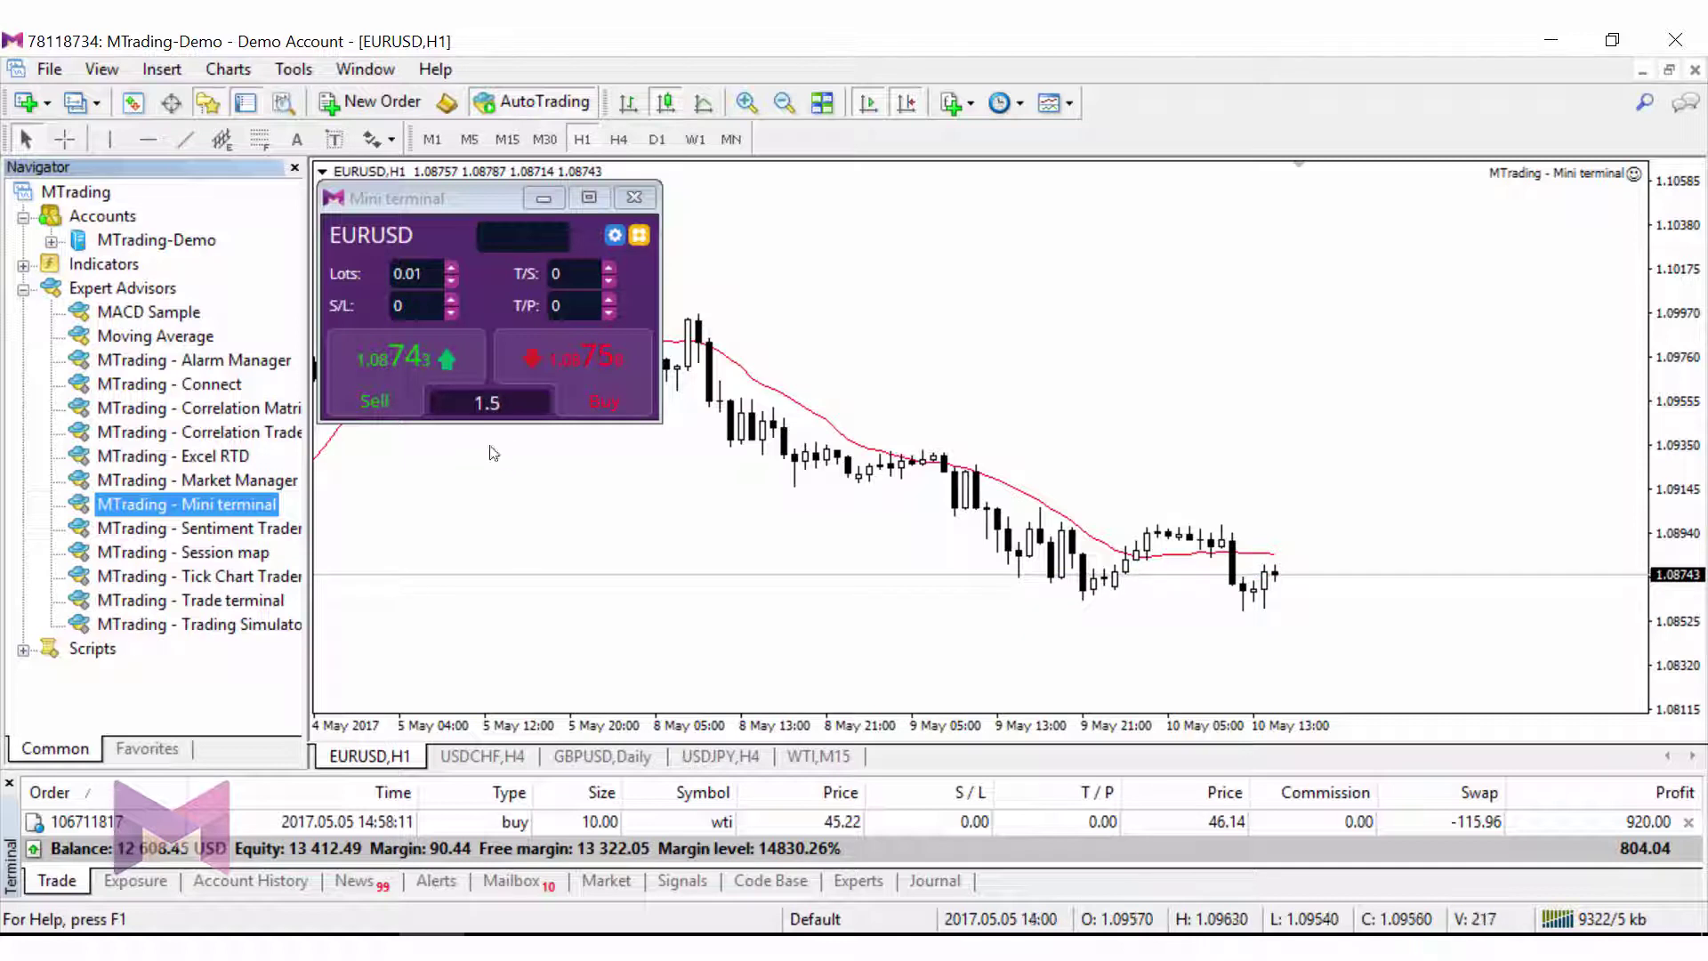
- Sell 0.01 lots of EURUSD, then close that order with Market Execution
click(429, 381)
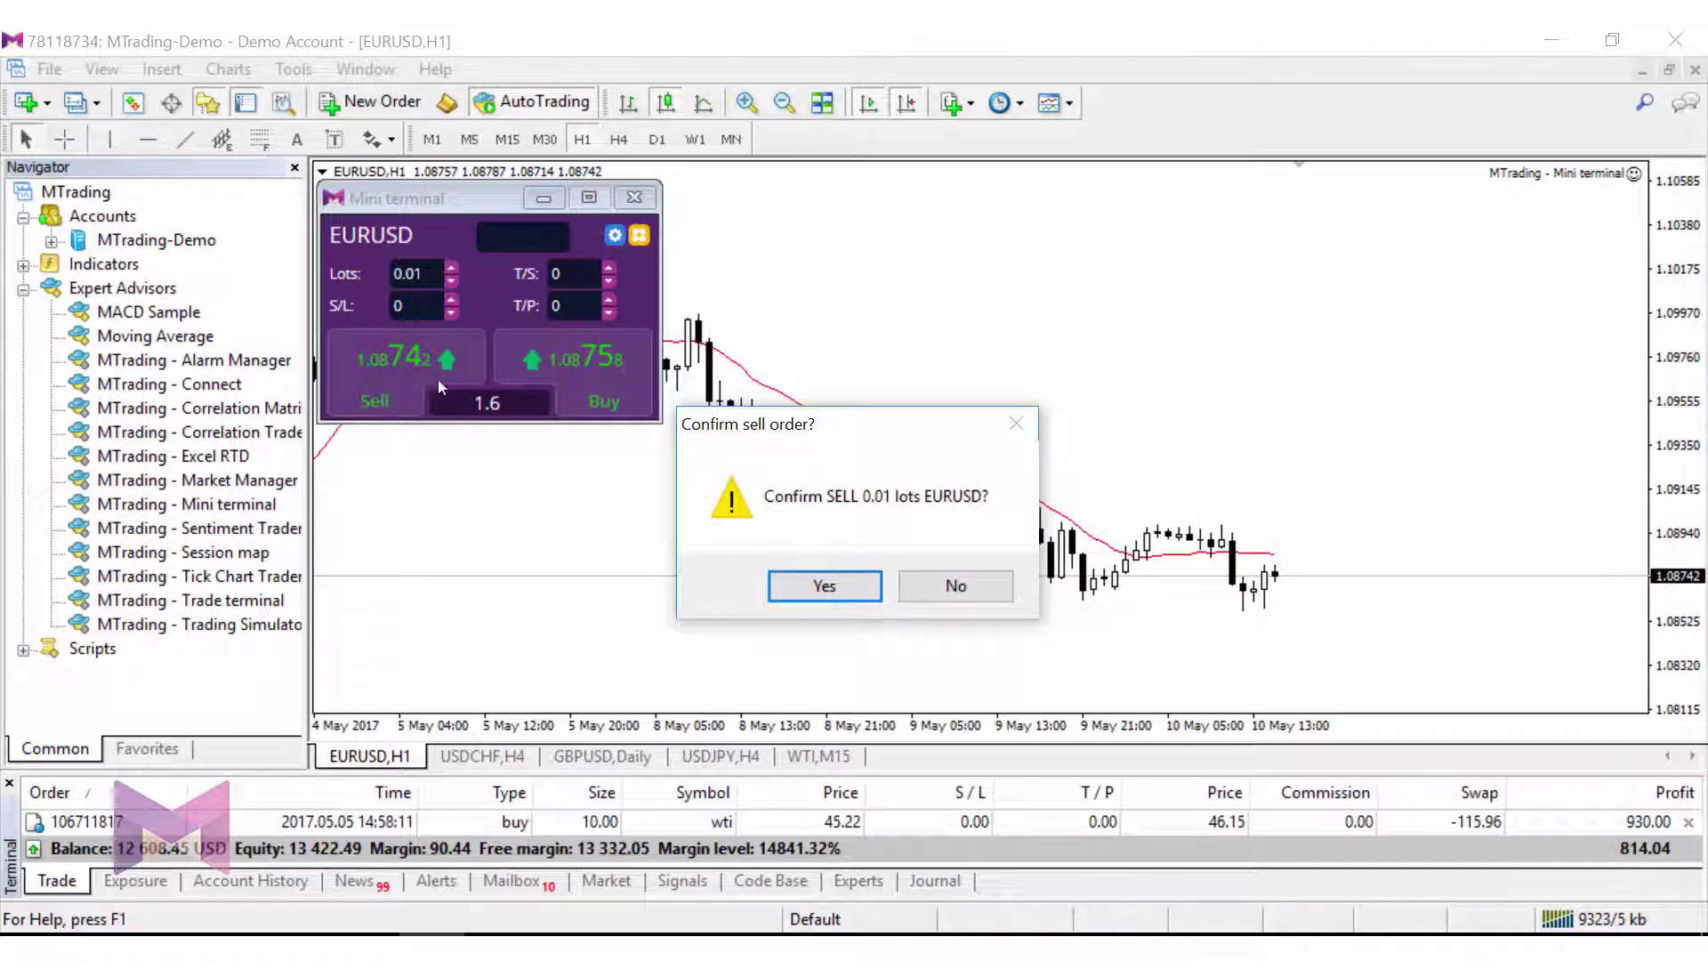
click(824, 585)
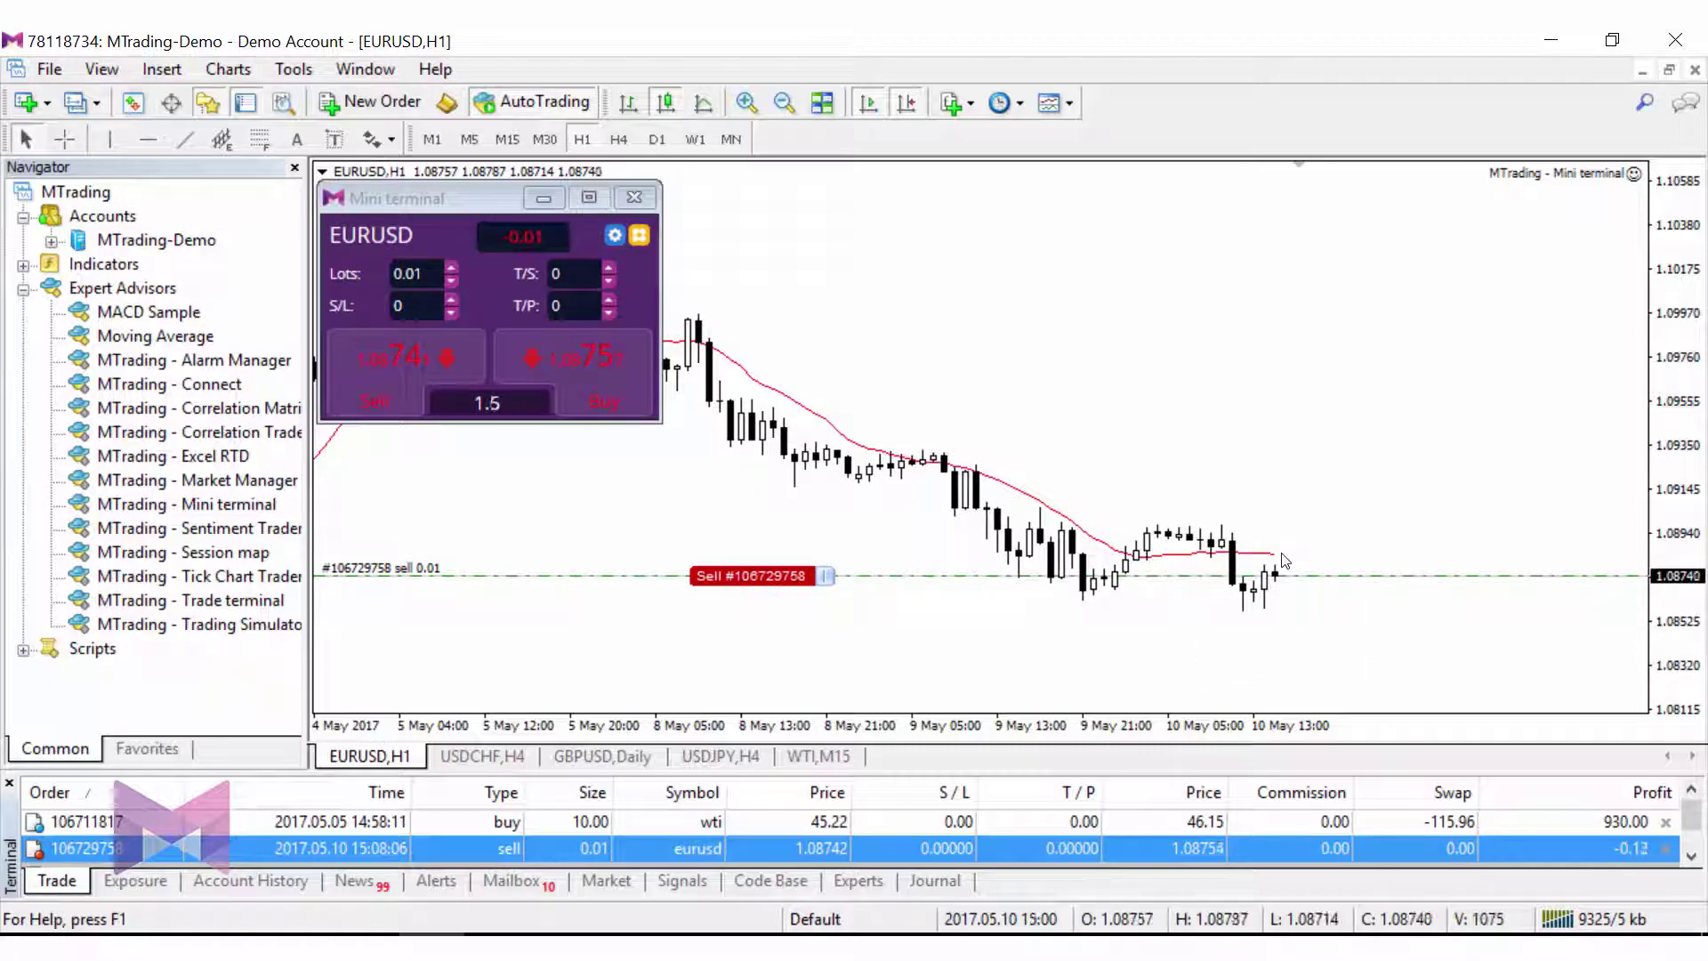
double_click(1333, 575)
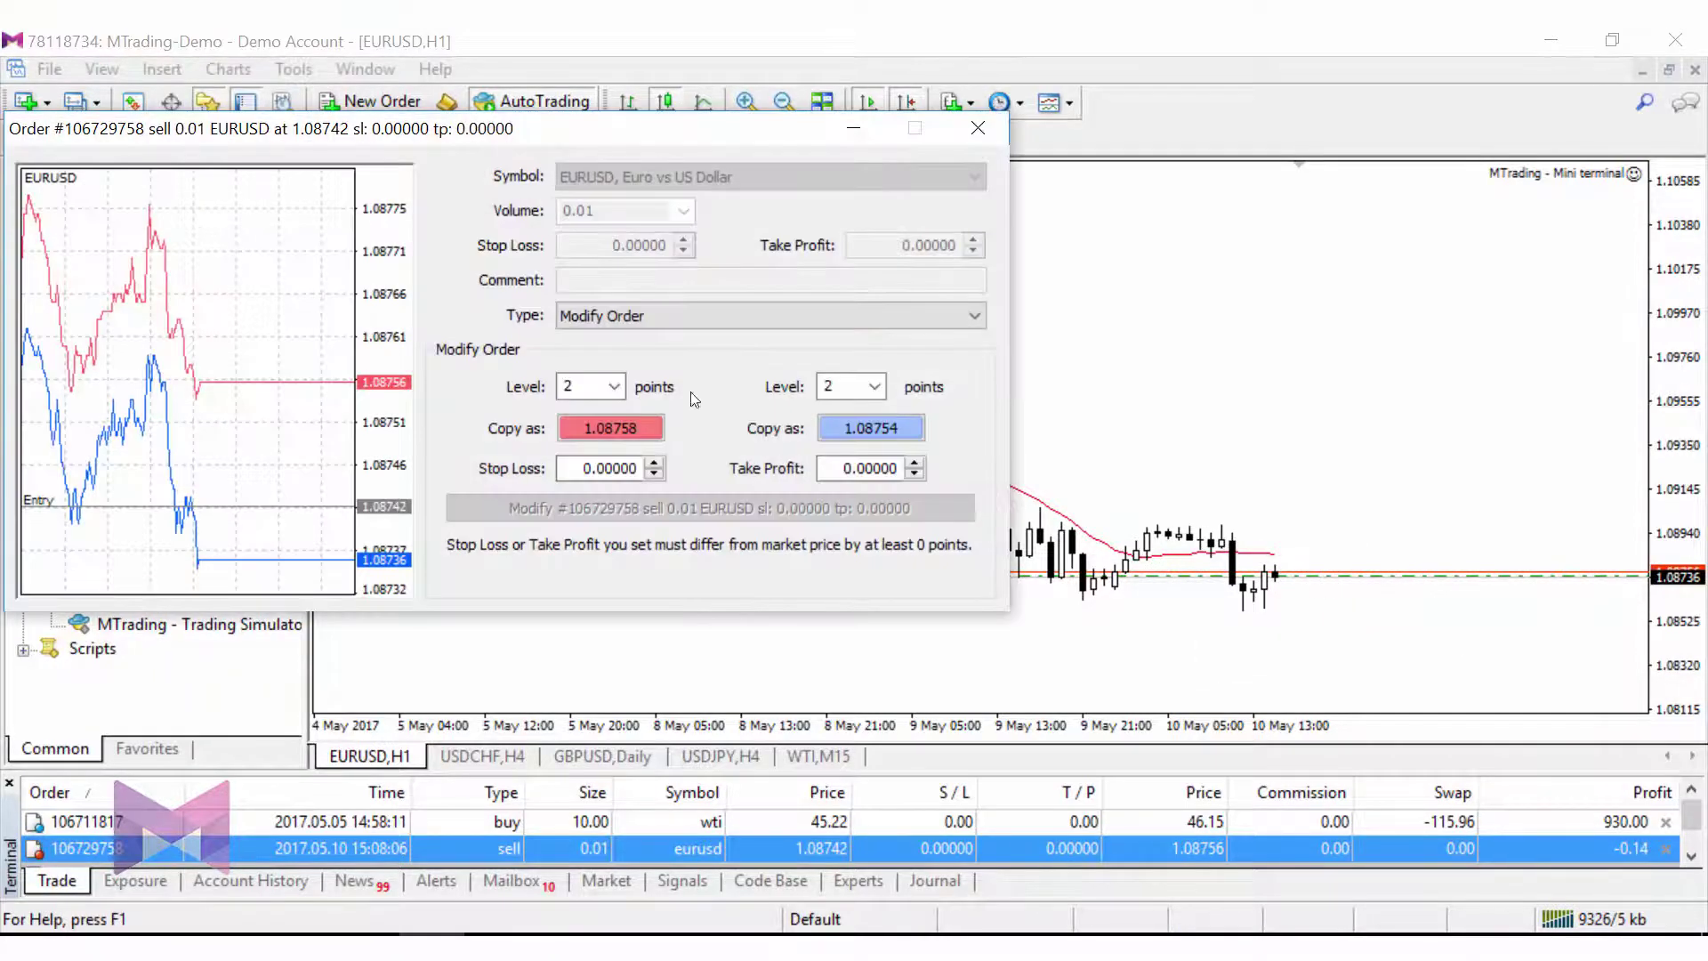
click(647, 316)
click(614, 339)
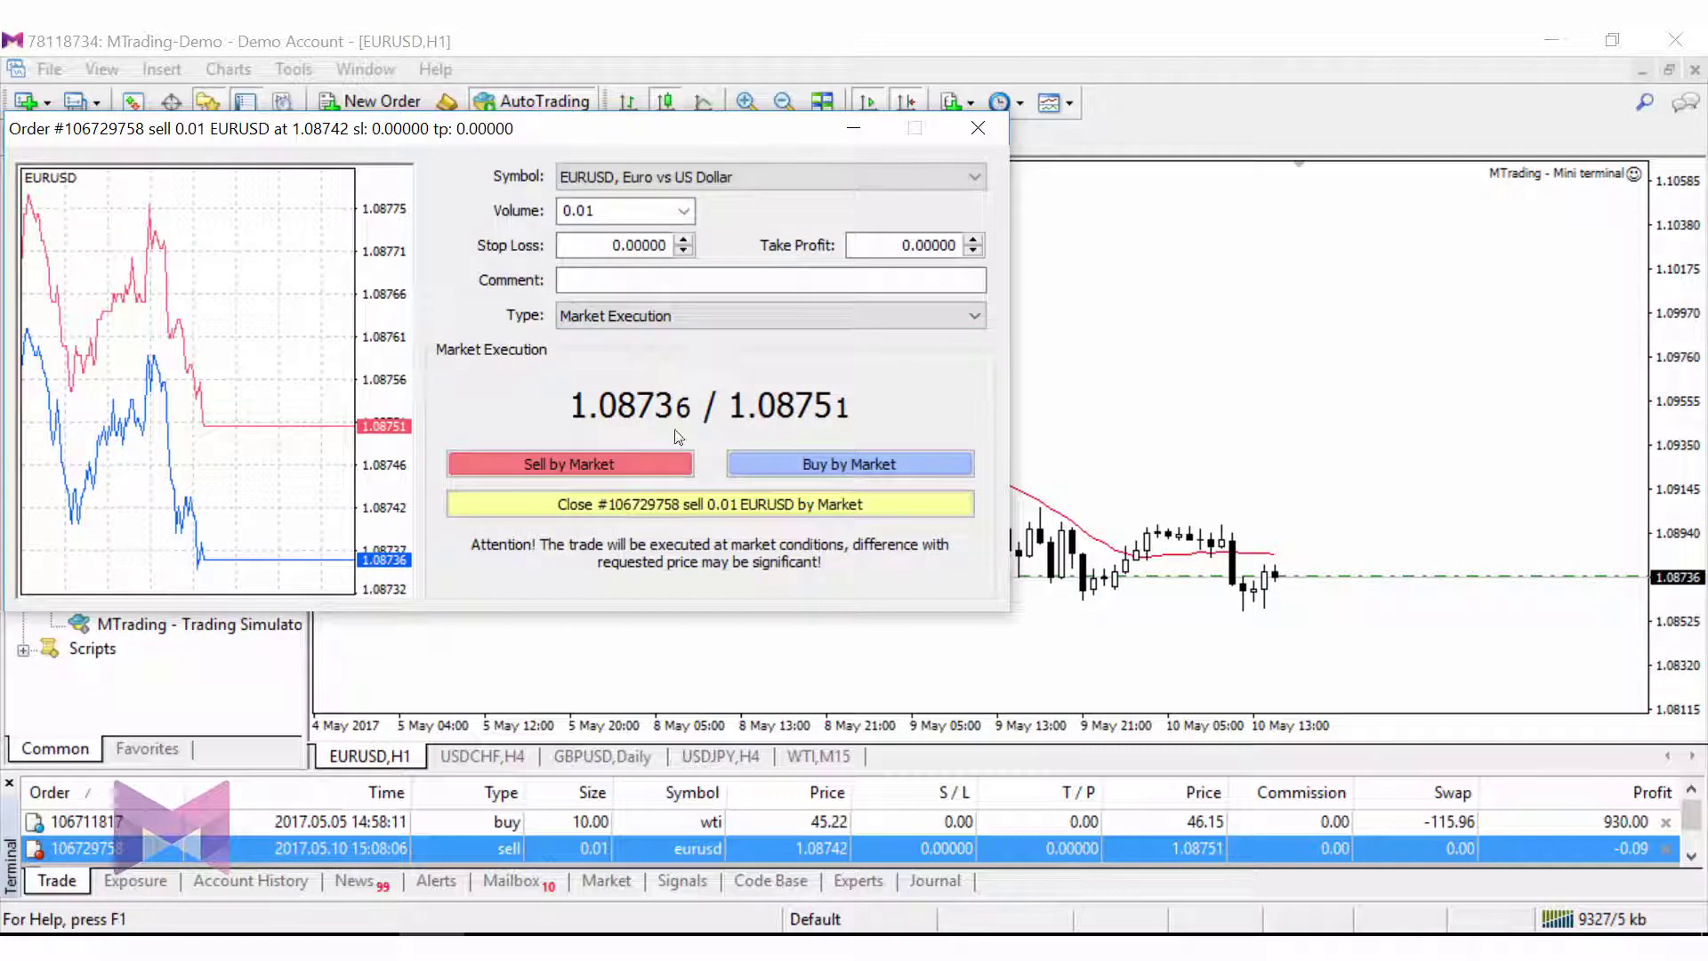
click(686, 503)
click(650, 516)
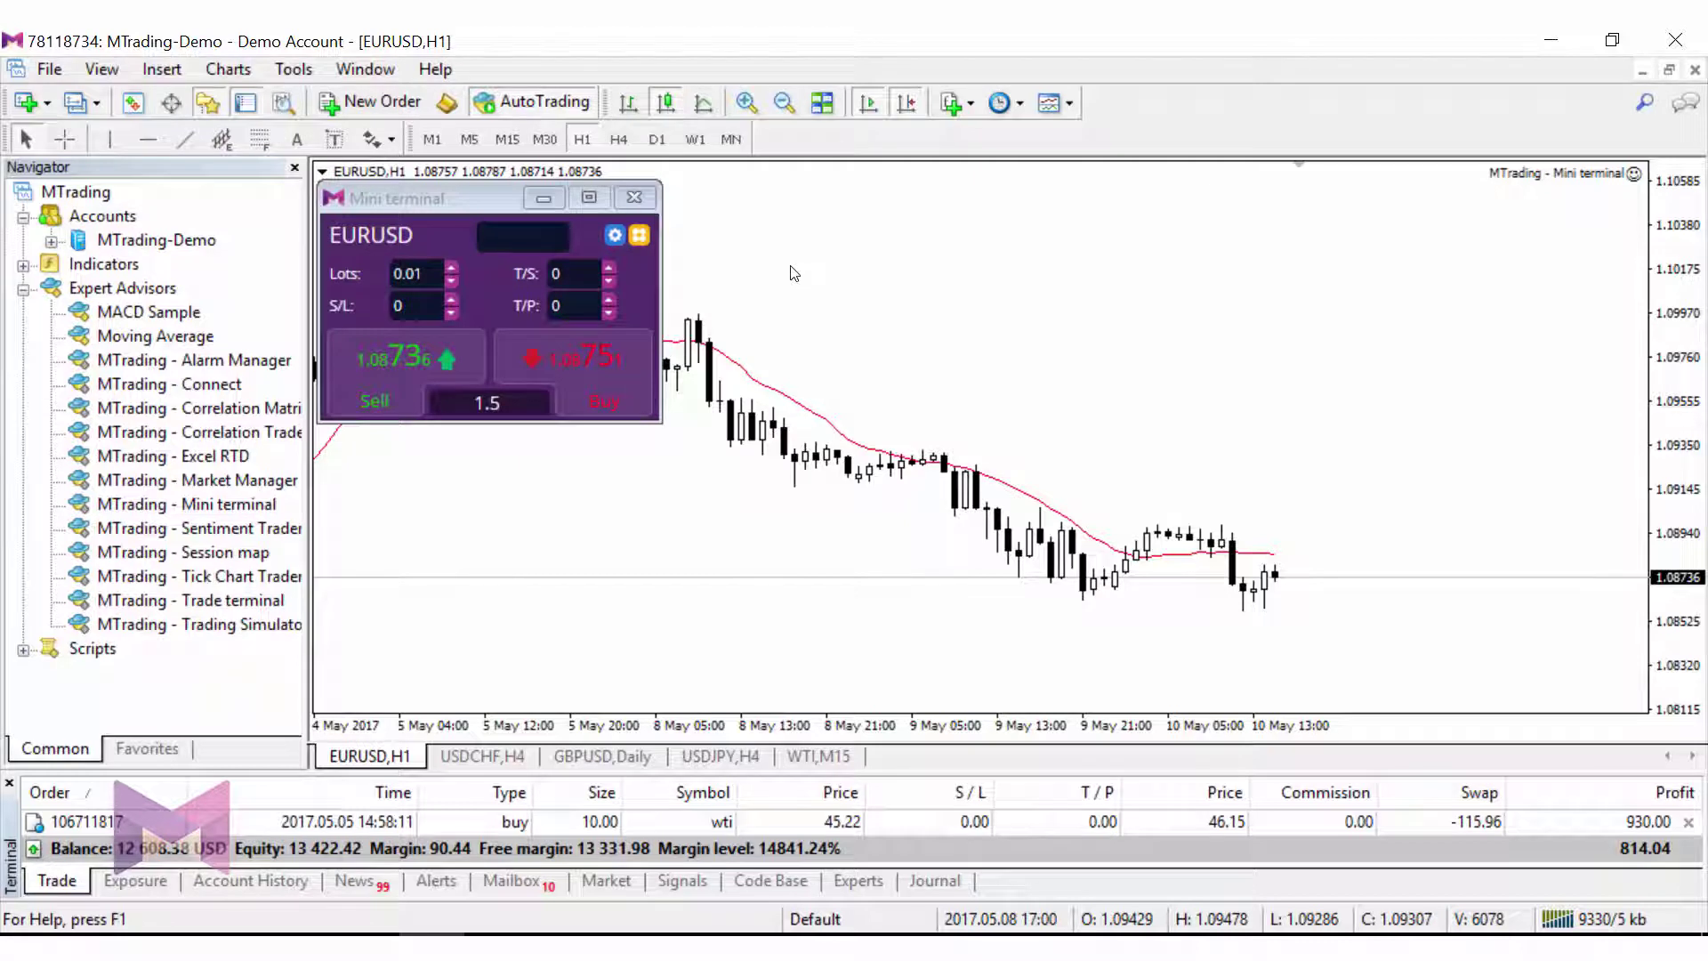
- Start a new Sell order sized at 5% of balance
click(641, 242)
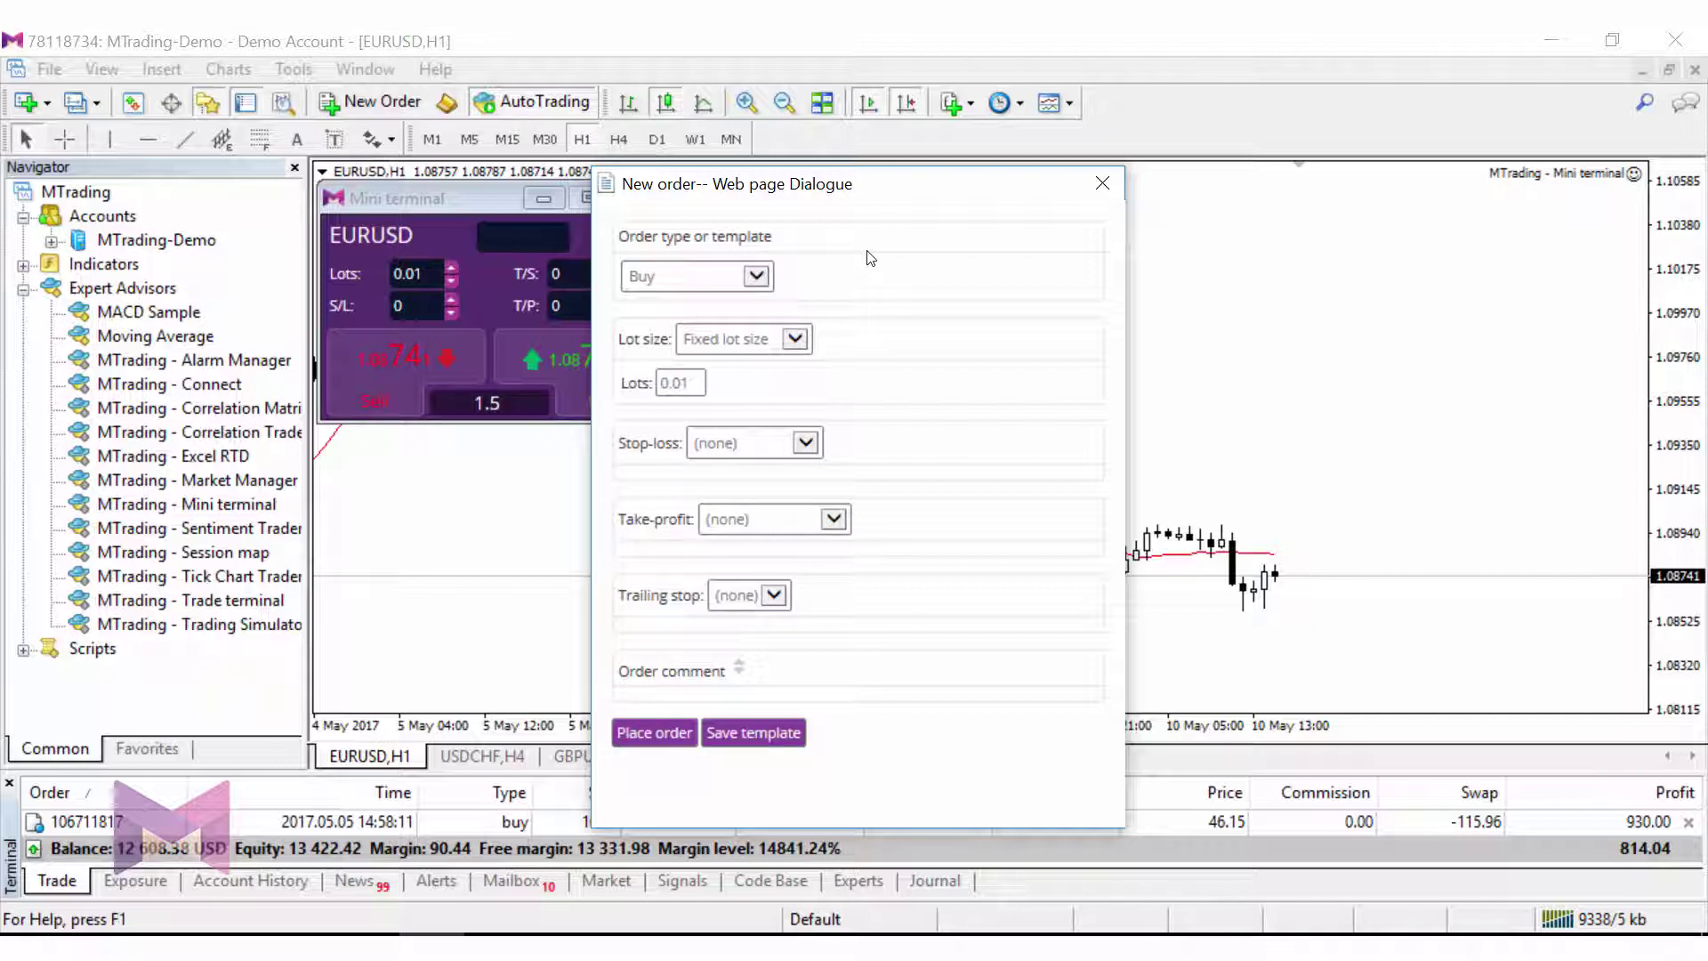
click(738, 281)
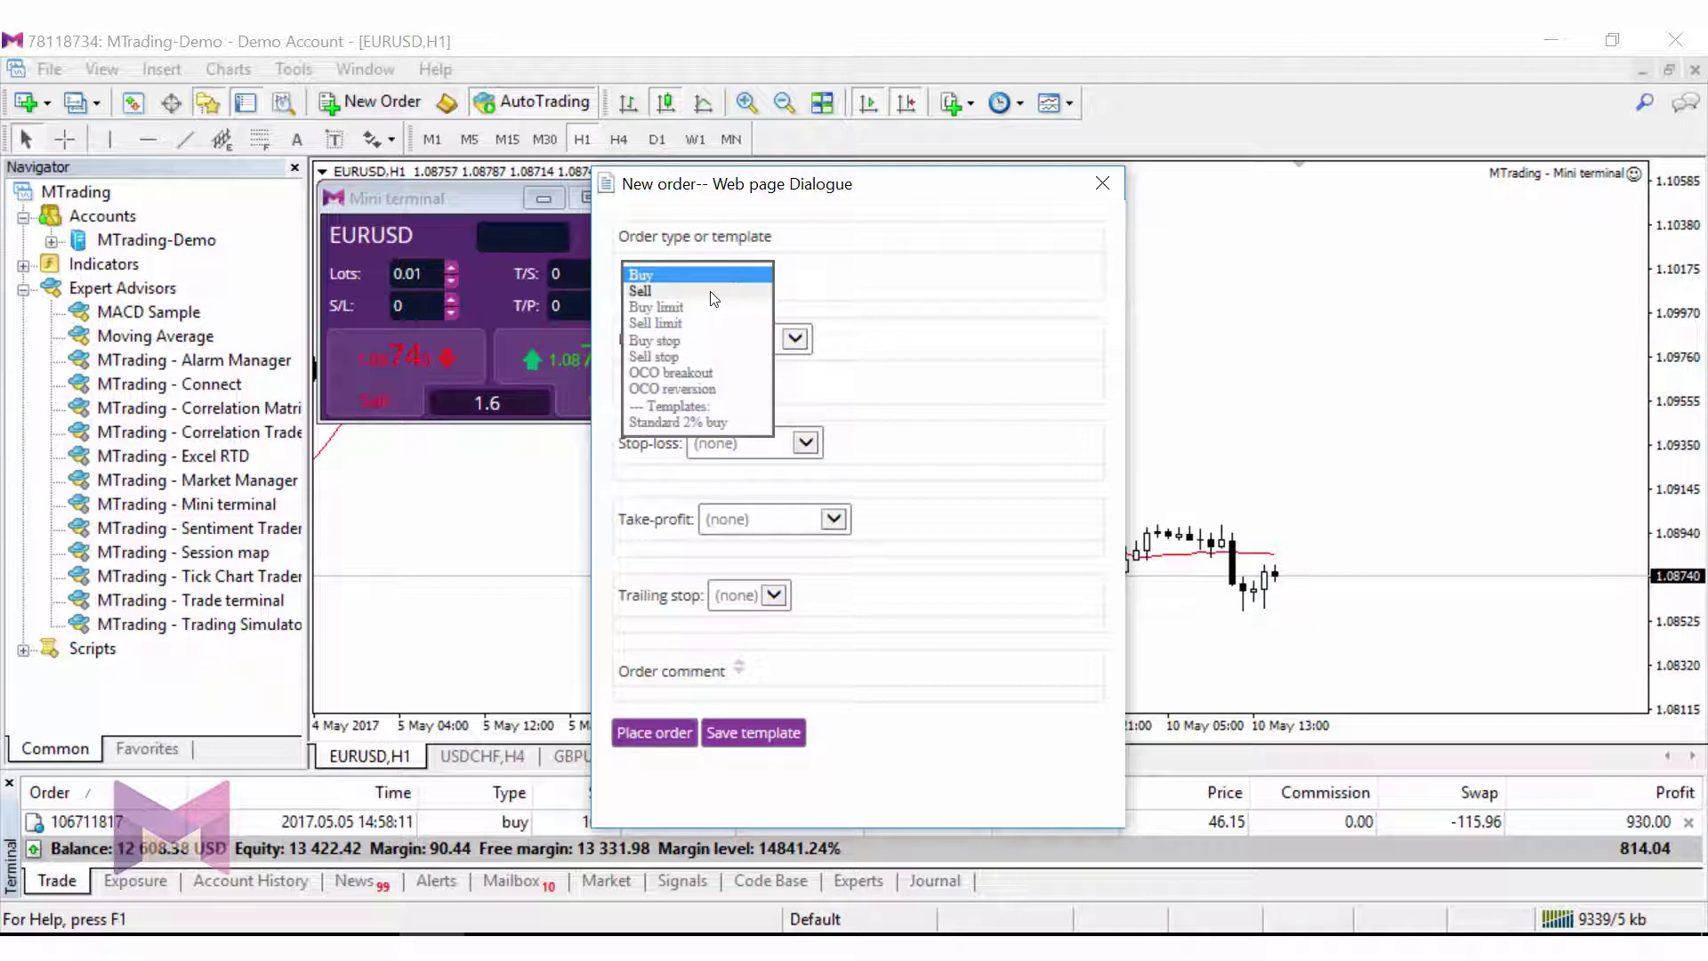
click(712, 291)
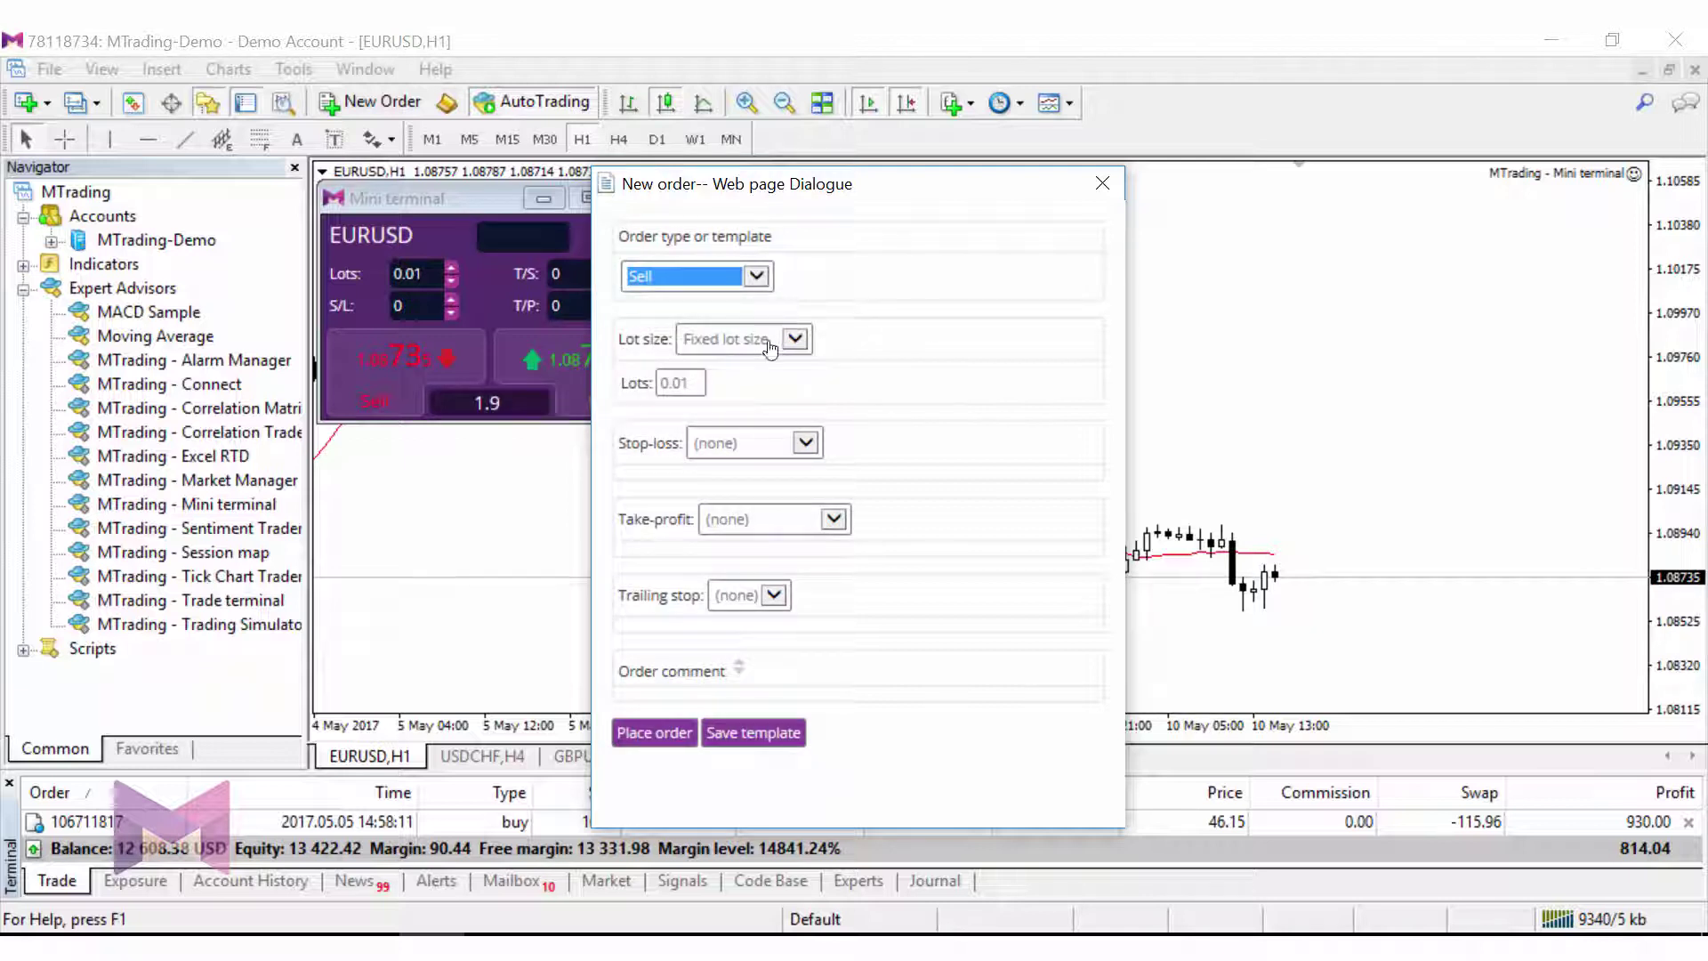
key(Tab)
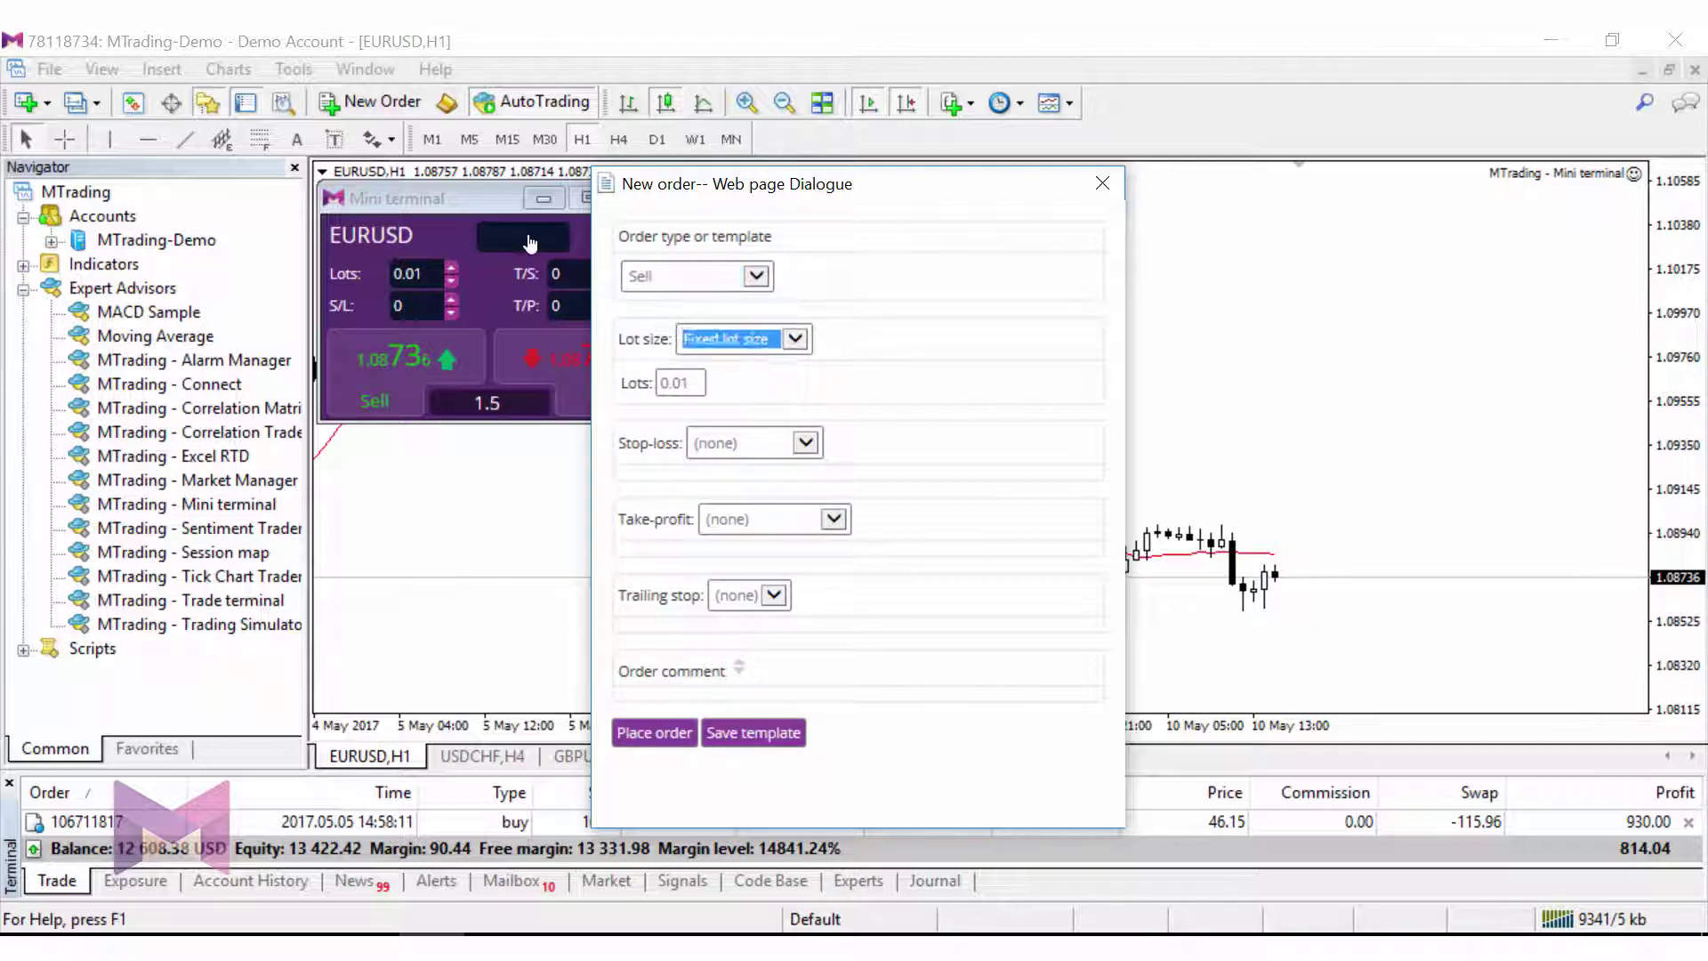
key(alt+Down)
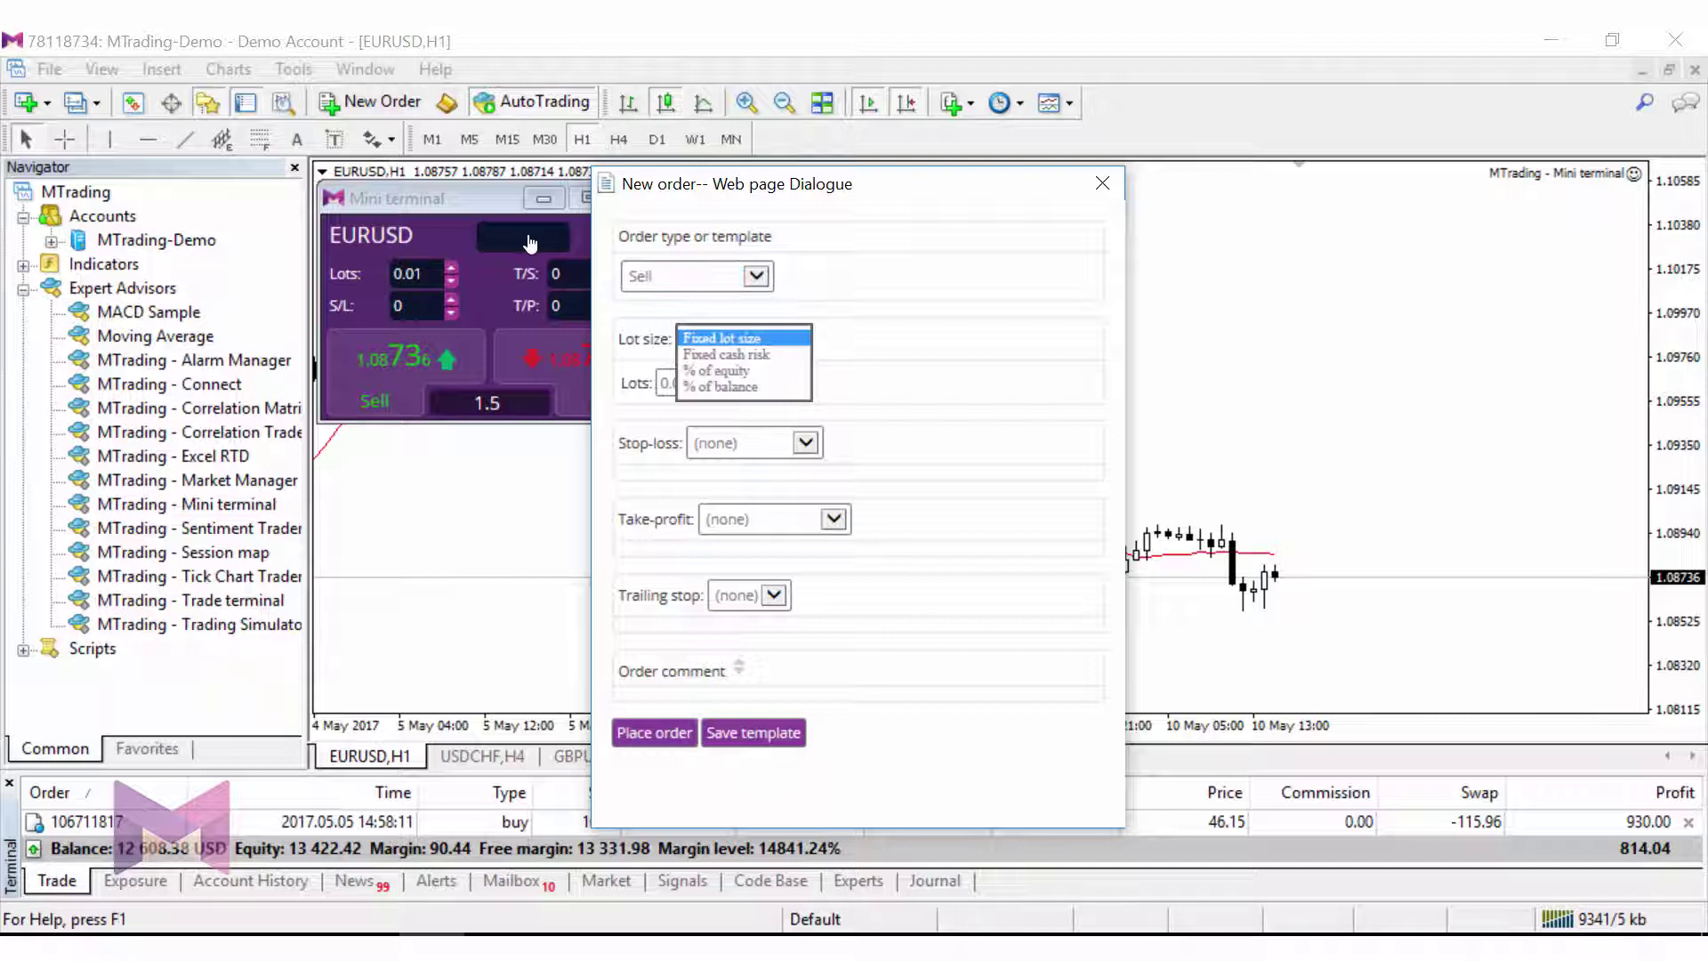
click(776, 386)
click(724, 400)
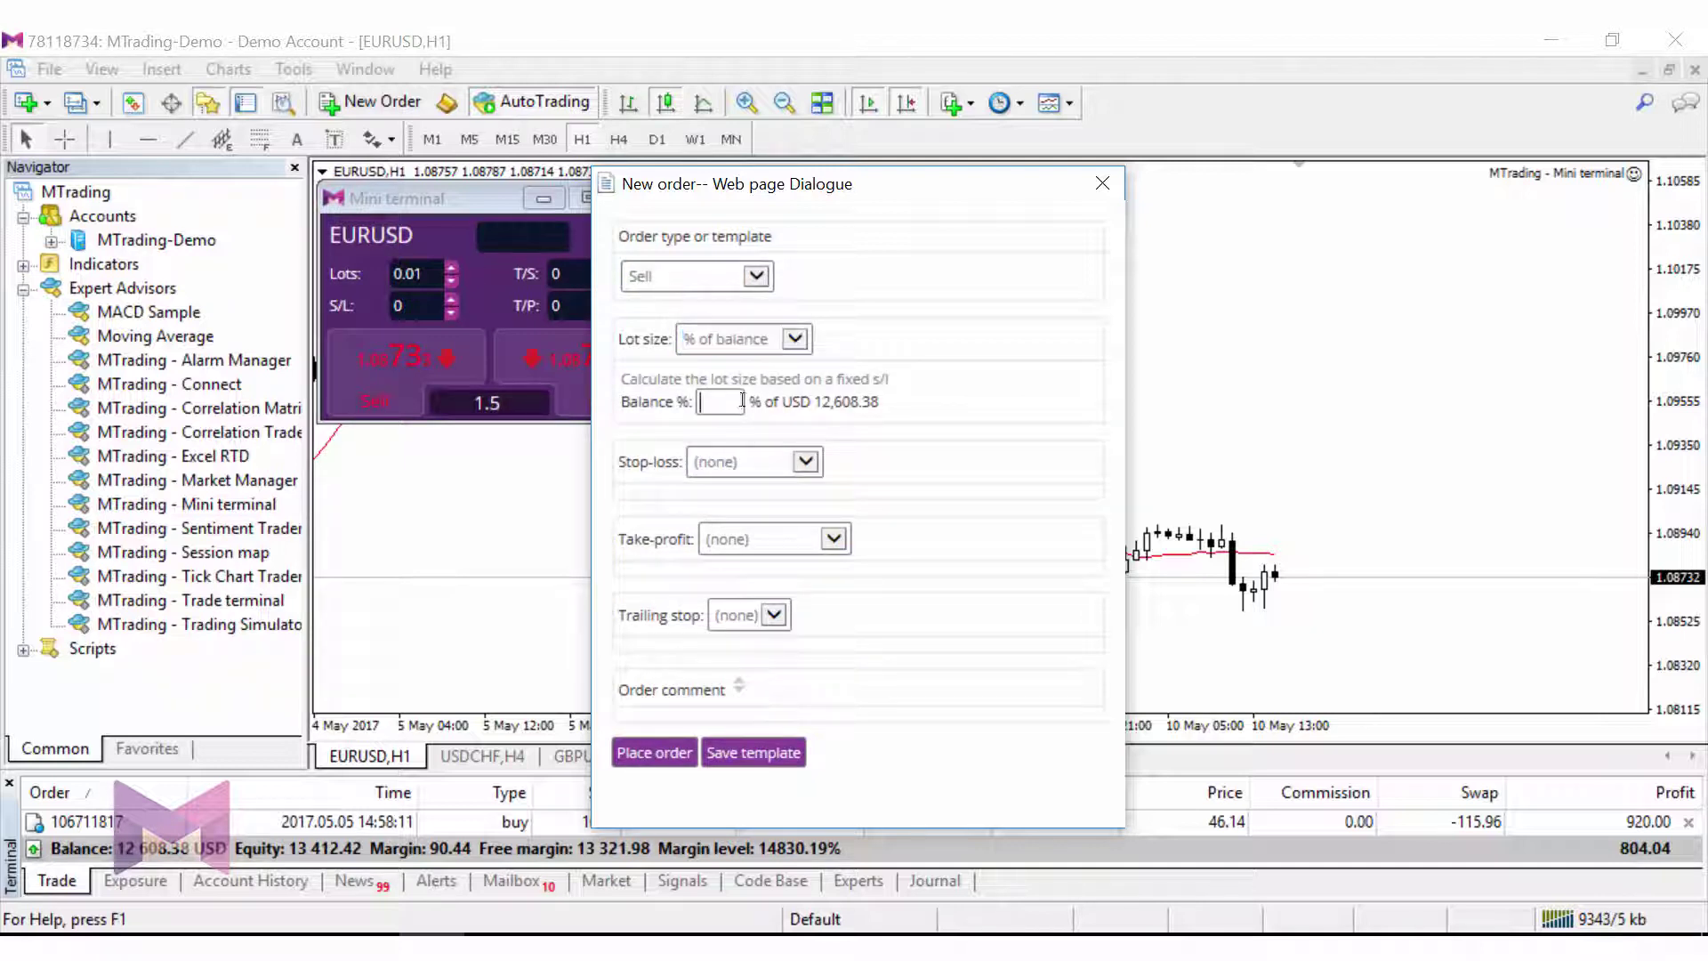
text(5)
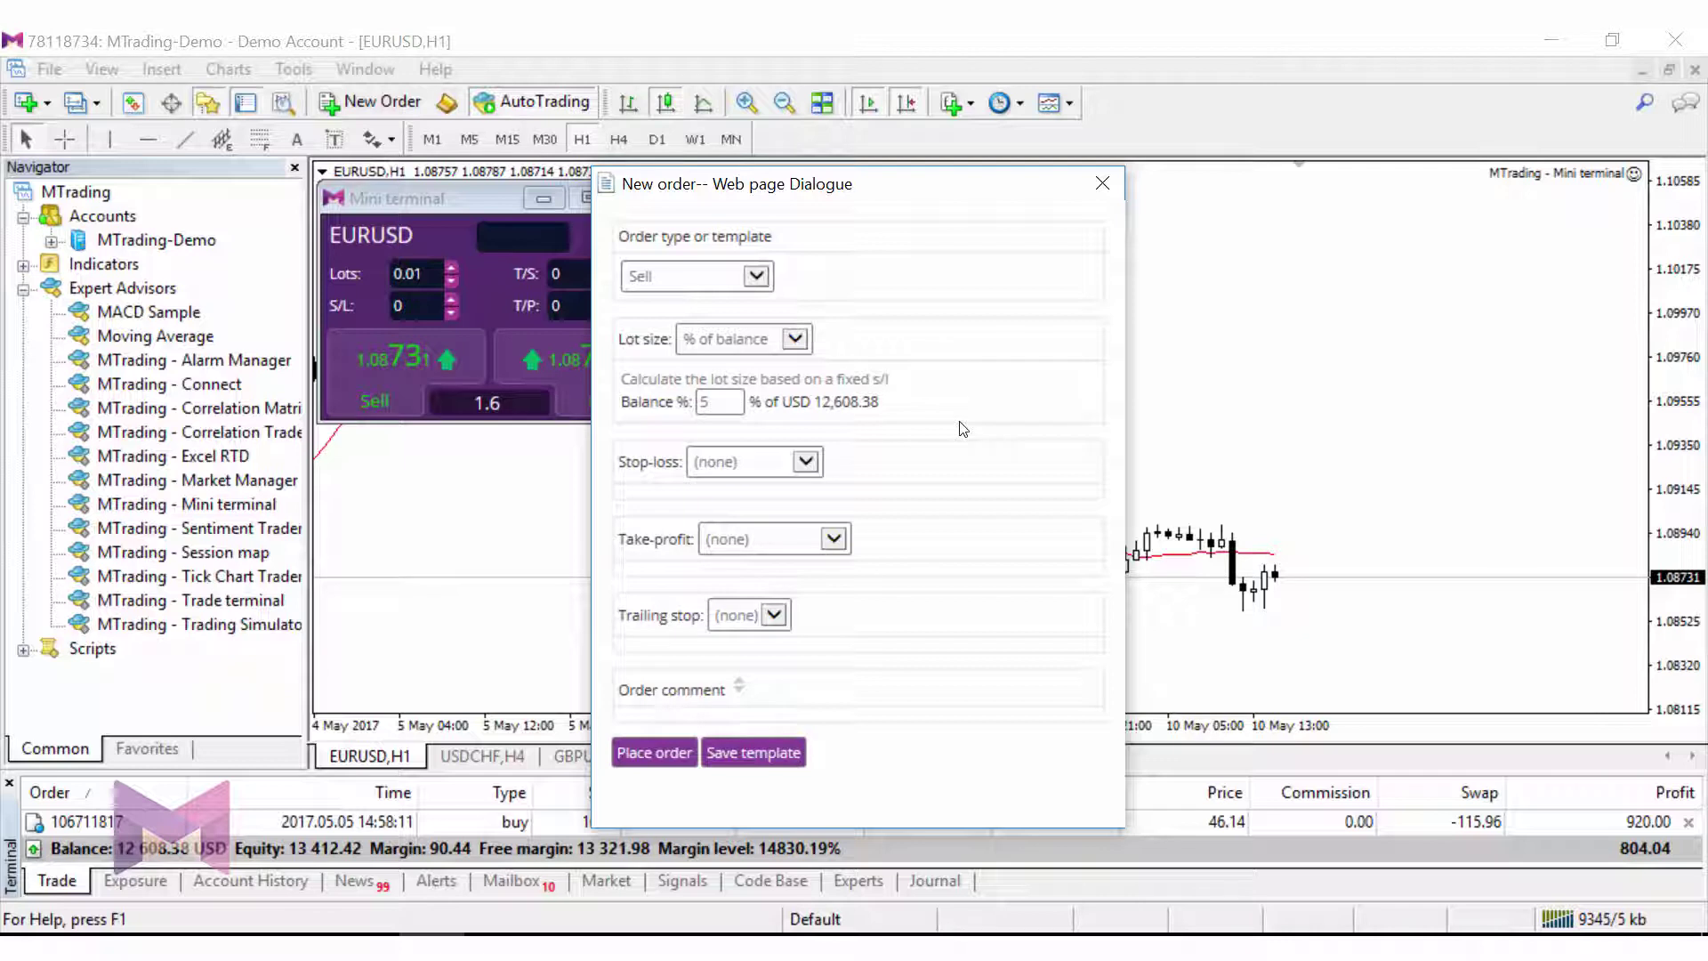
- Set a 30-pip stop-loss and a 90-pip take-profit on the order
click(806, 461)
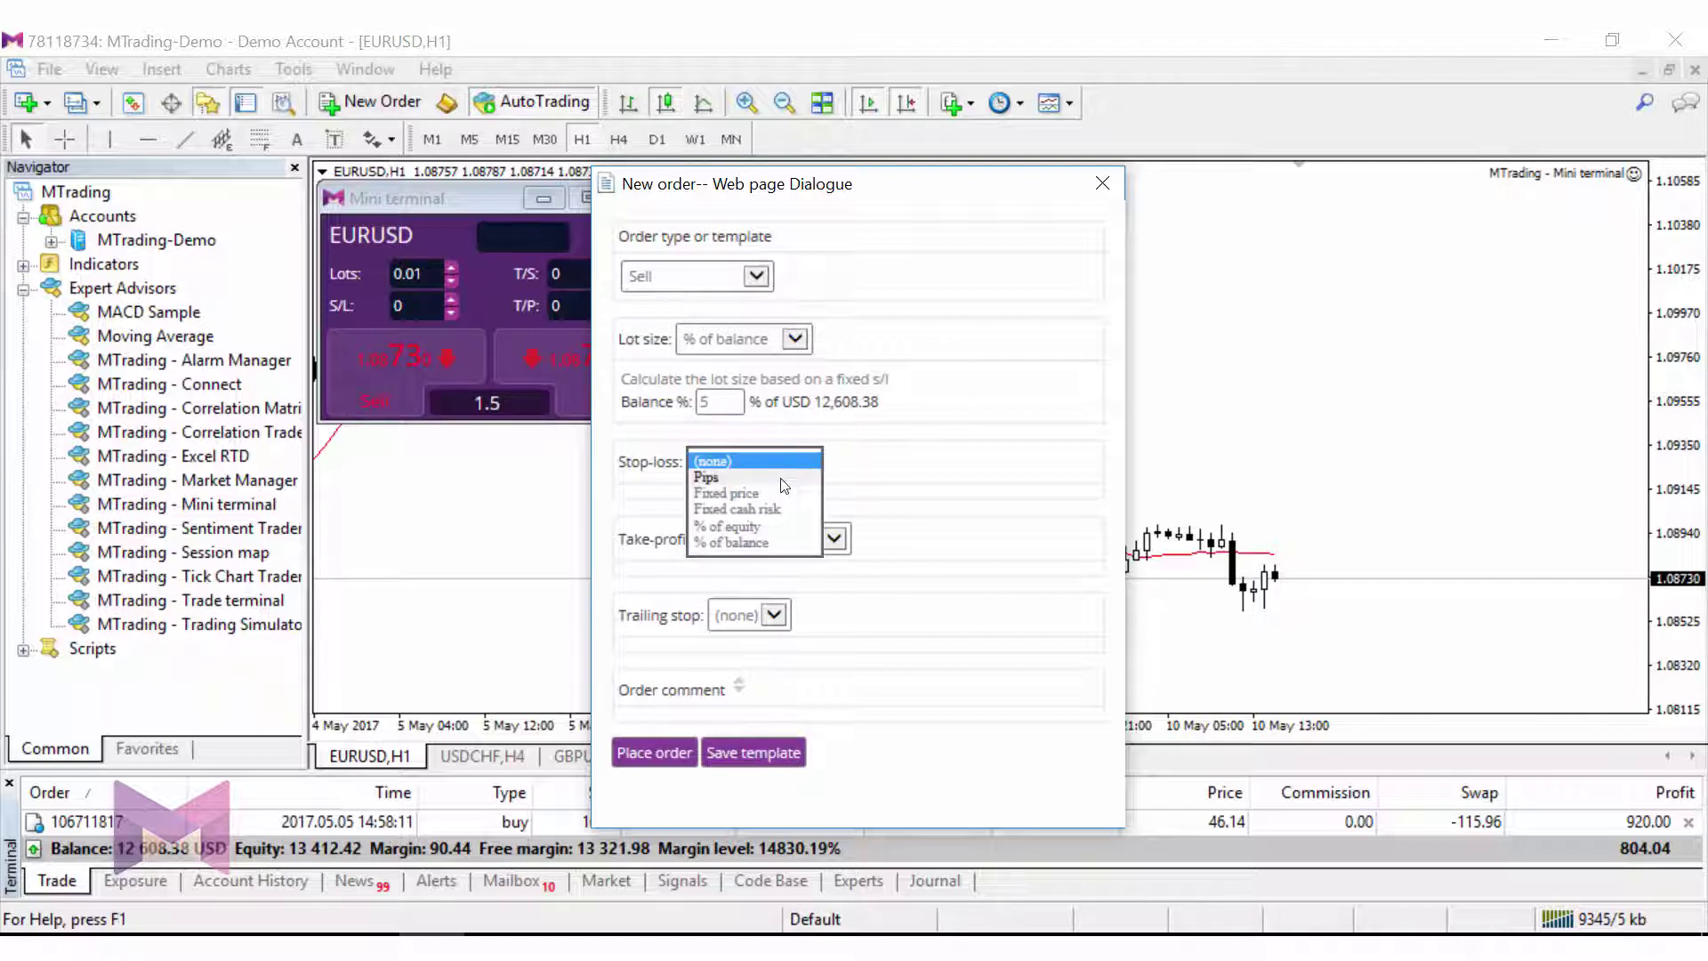
click(790, 479)
key(Tab)
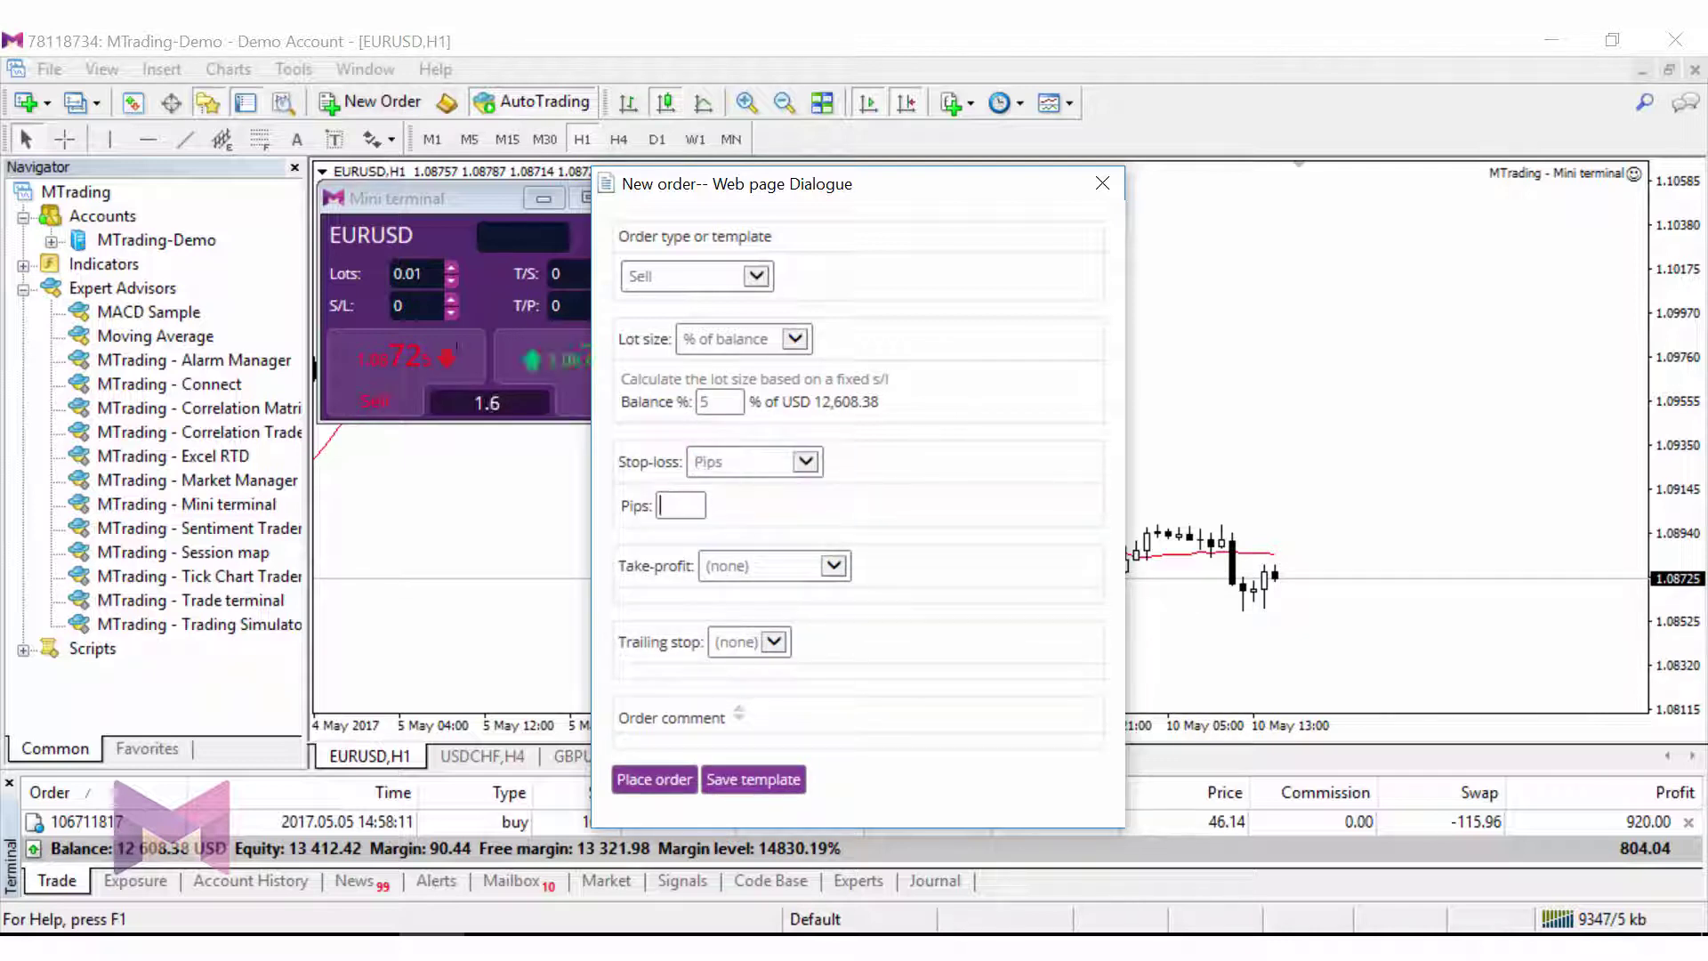
text(30)
click(834, 566)
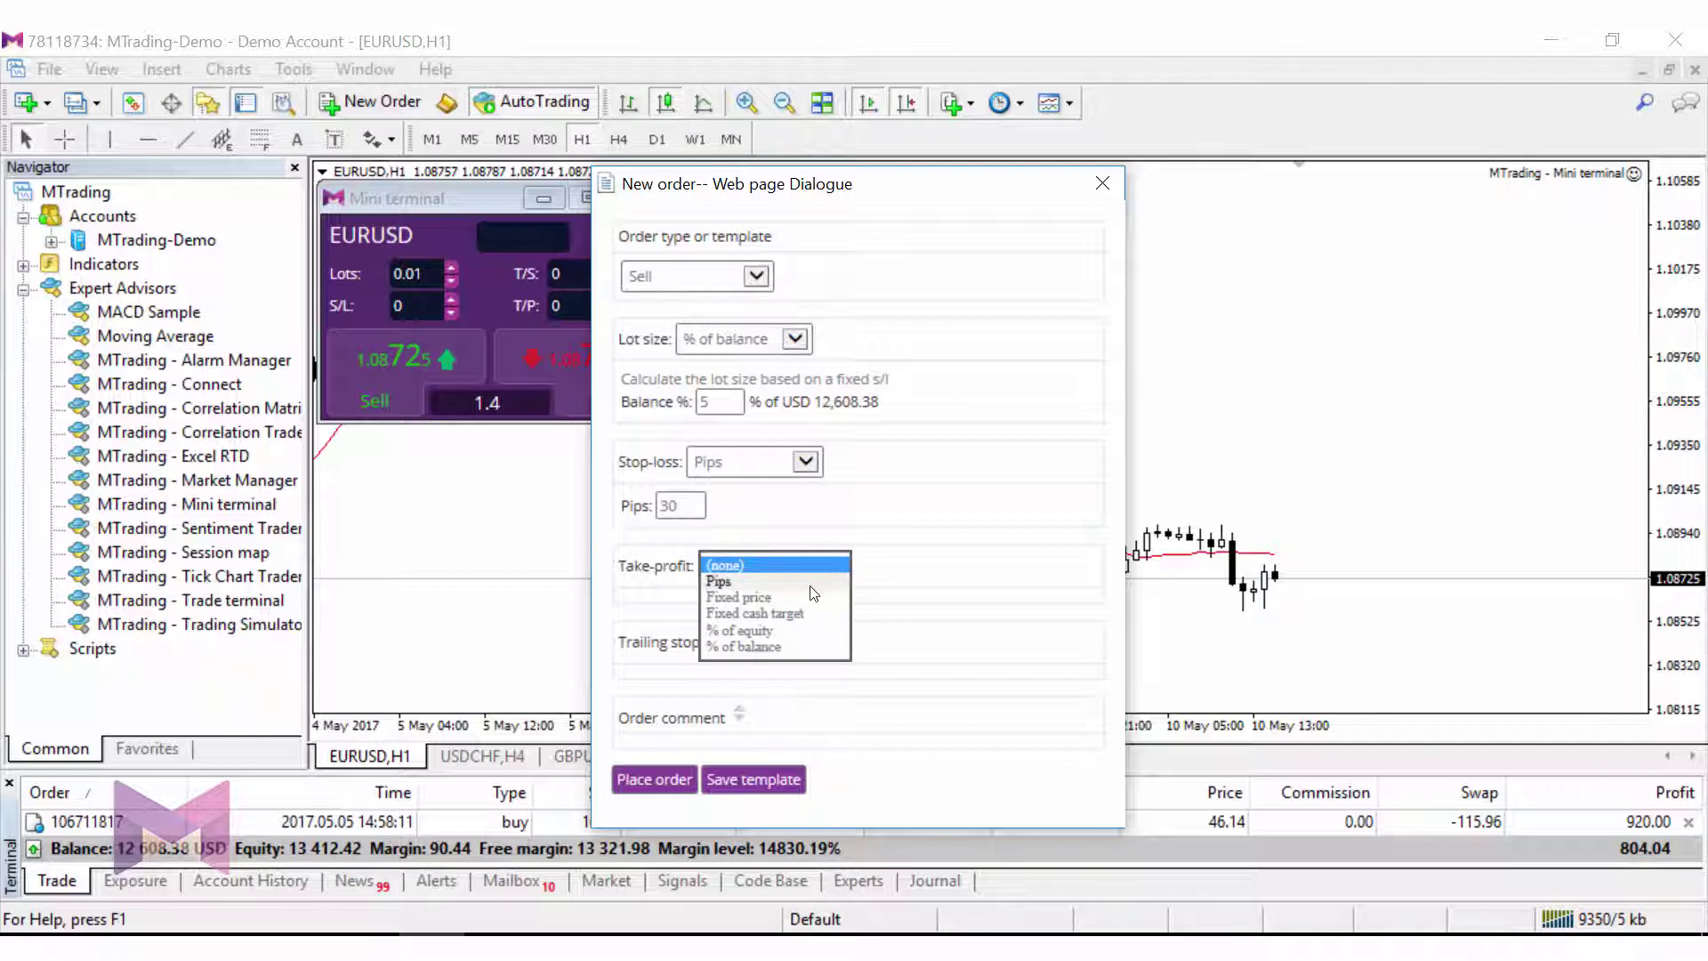
click(719, 581)
click(682, 608)
text(90)
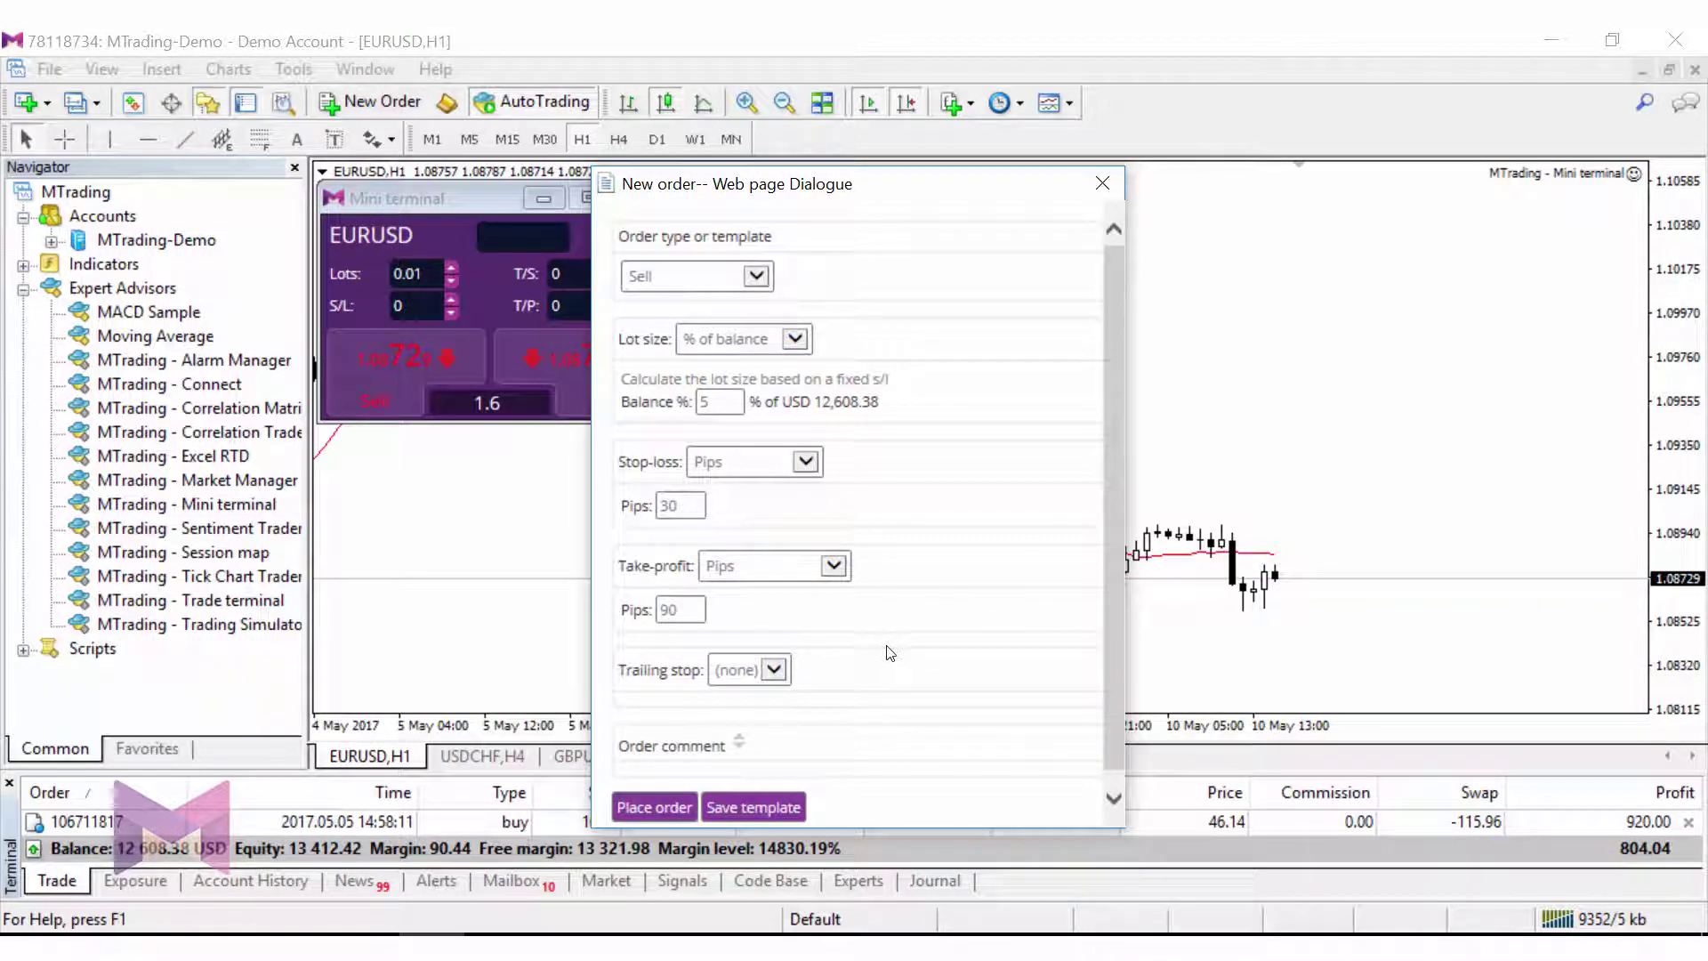
click(779, 673)
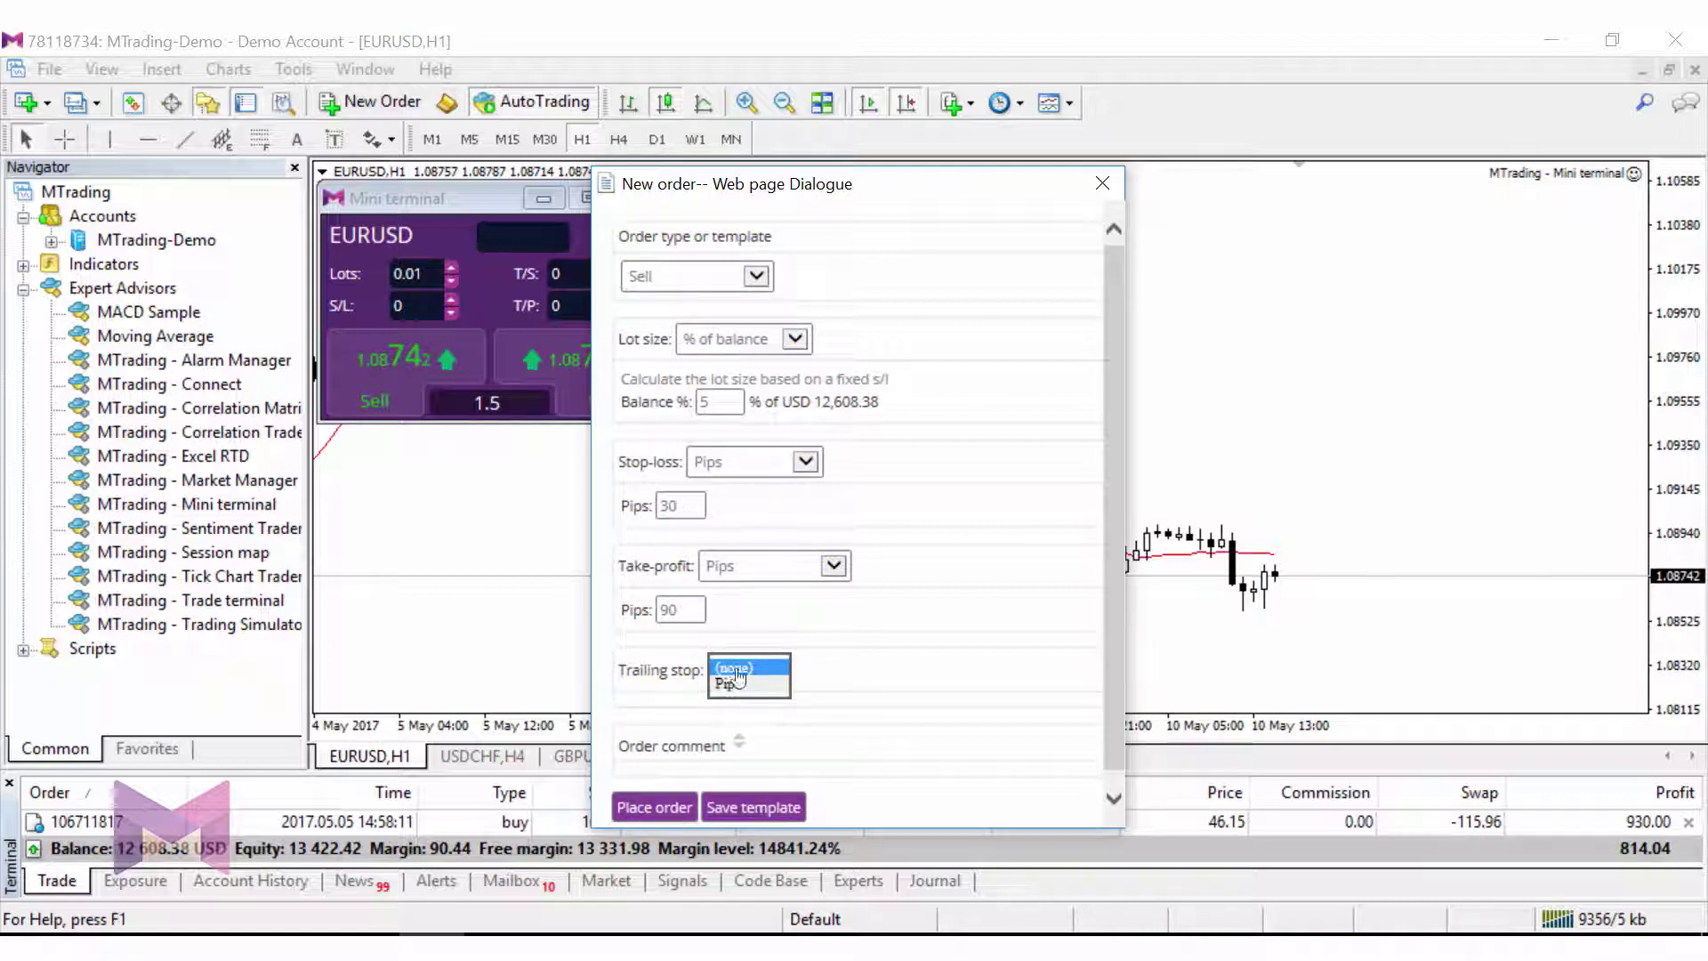
- Keep trailing stop at (none) and save the order settings as template '5% Sell'
click(933, 620)
scroll(943, 614, down, 1)
scroll(950, 602, up, 1)
scroll(950, 598, down, 1)
click(768, 797)
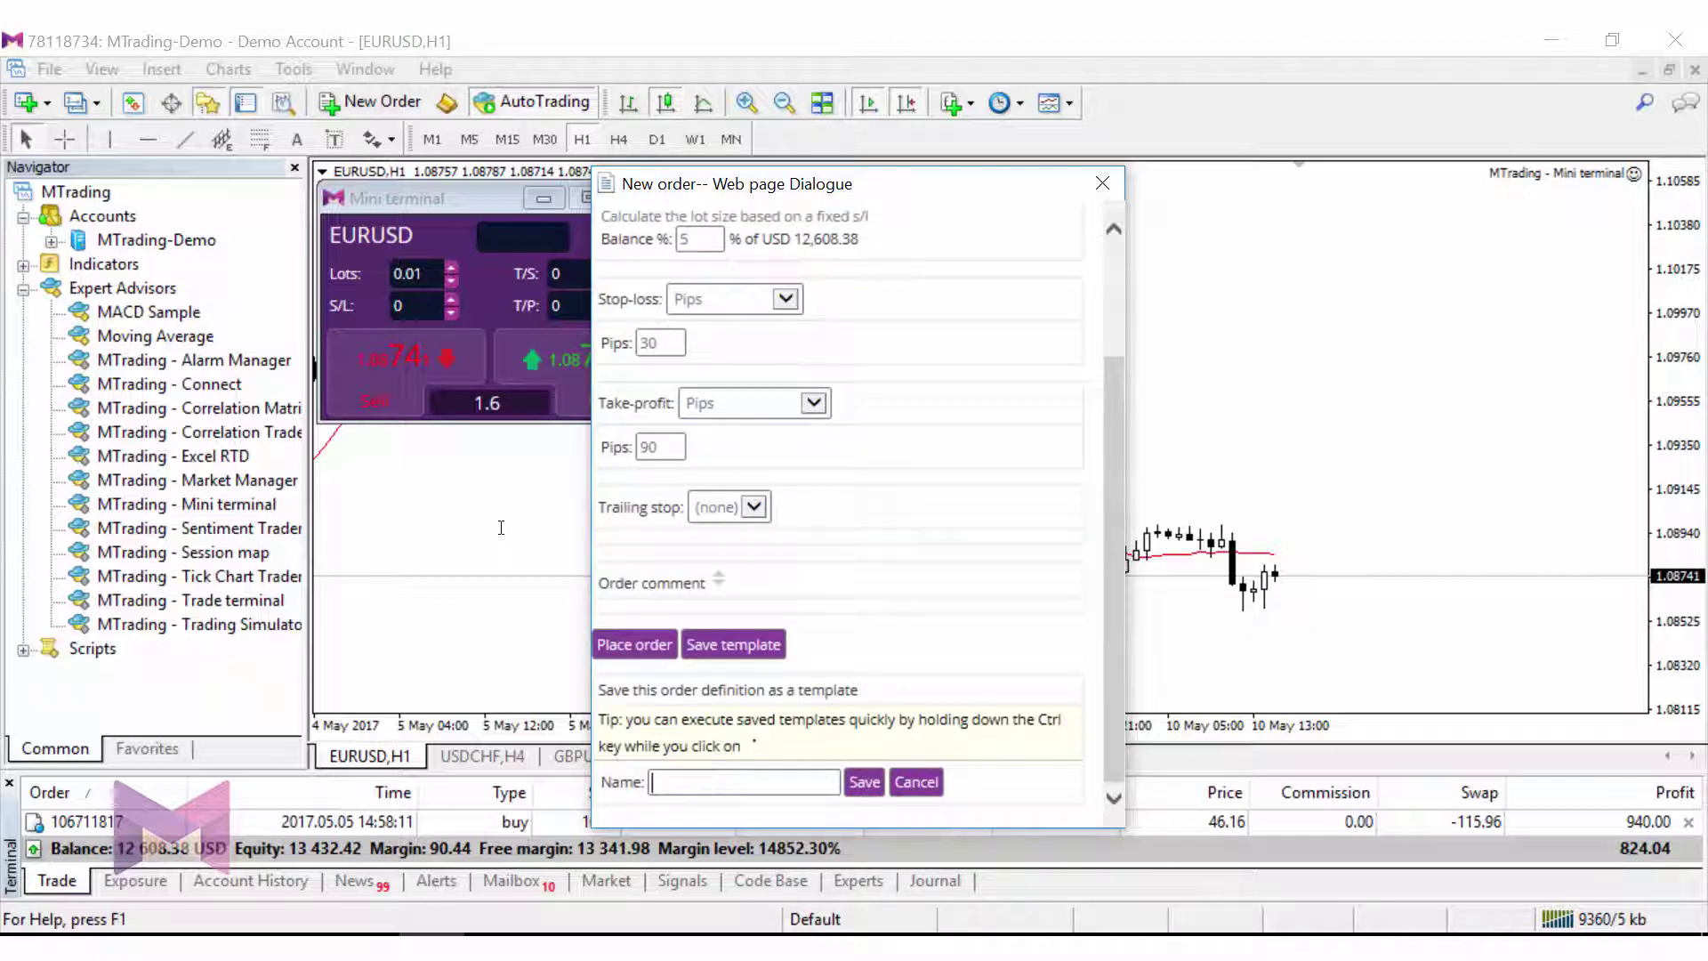
text(5% Sell)
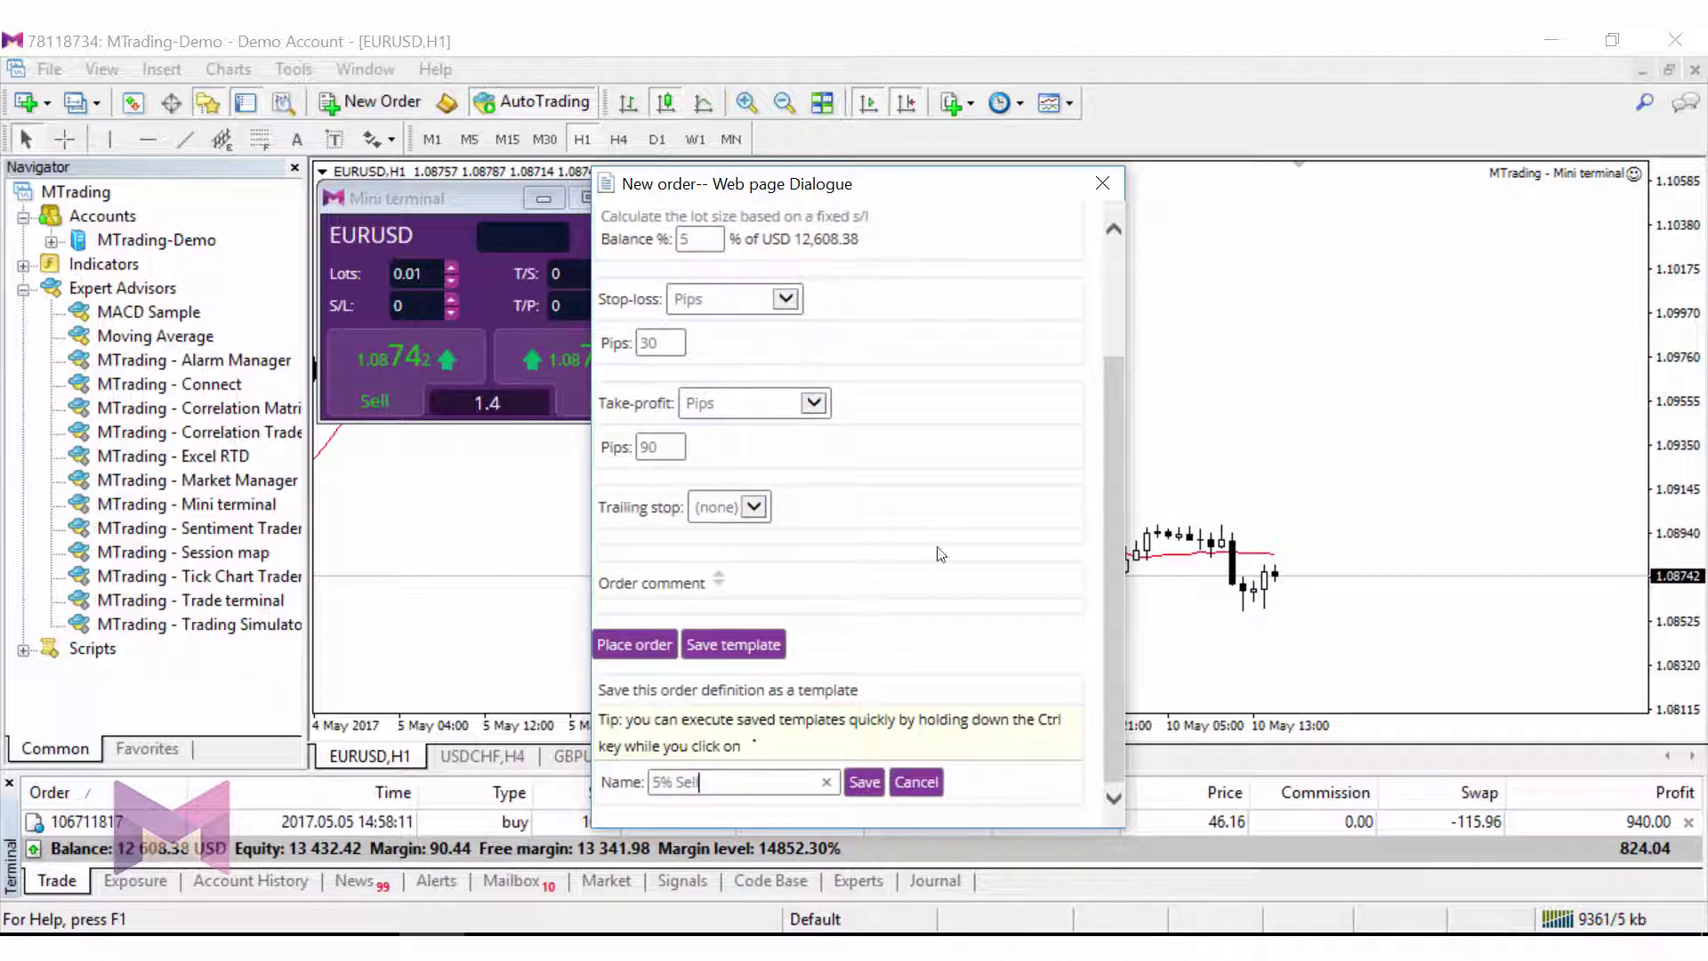
scroll(943, 554, up, 3)
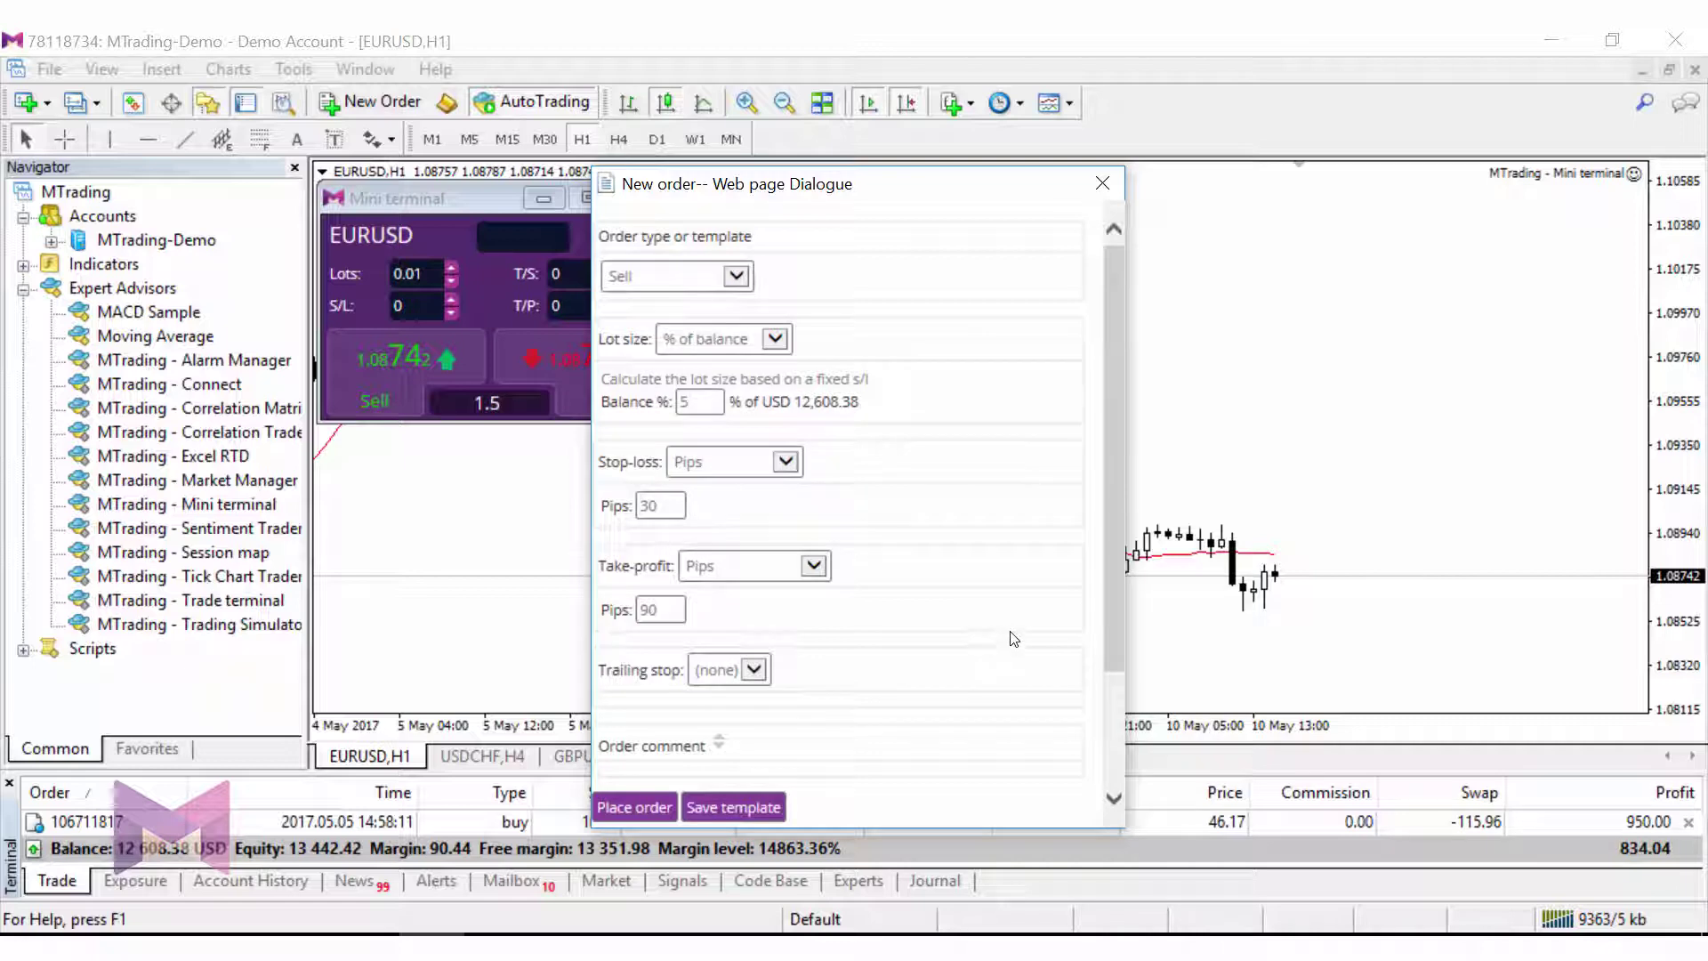
scroll(1012, 637, down, 3)
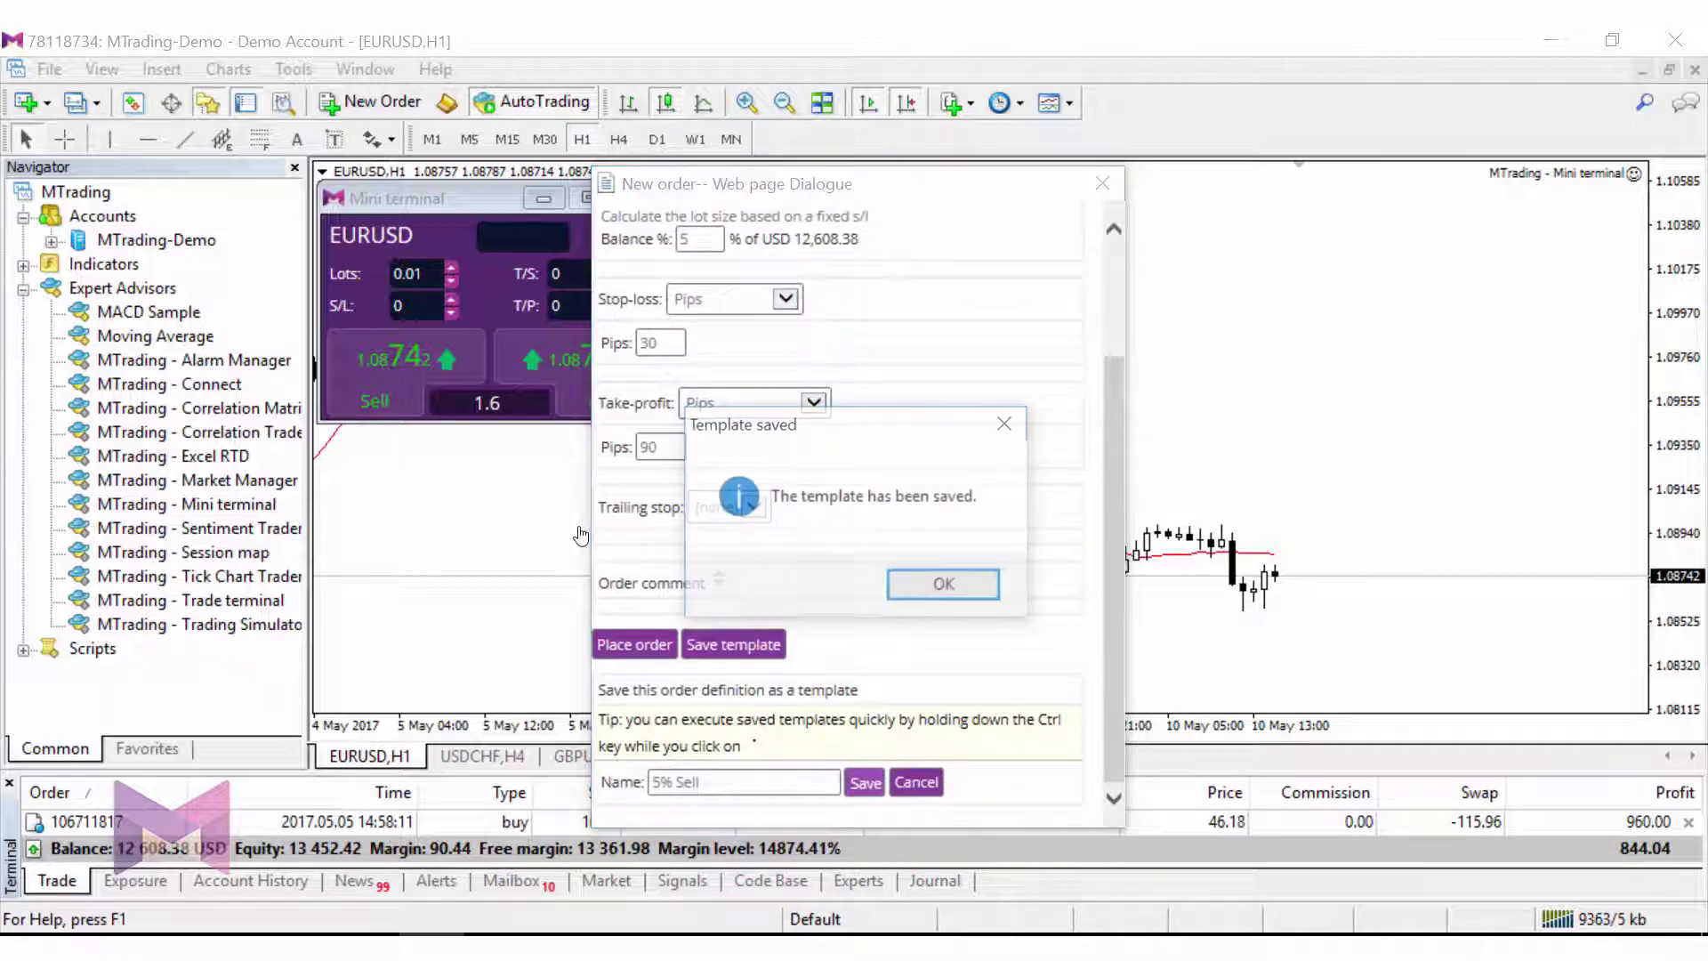
click(946, 586)
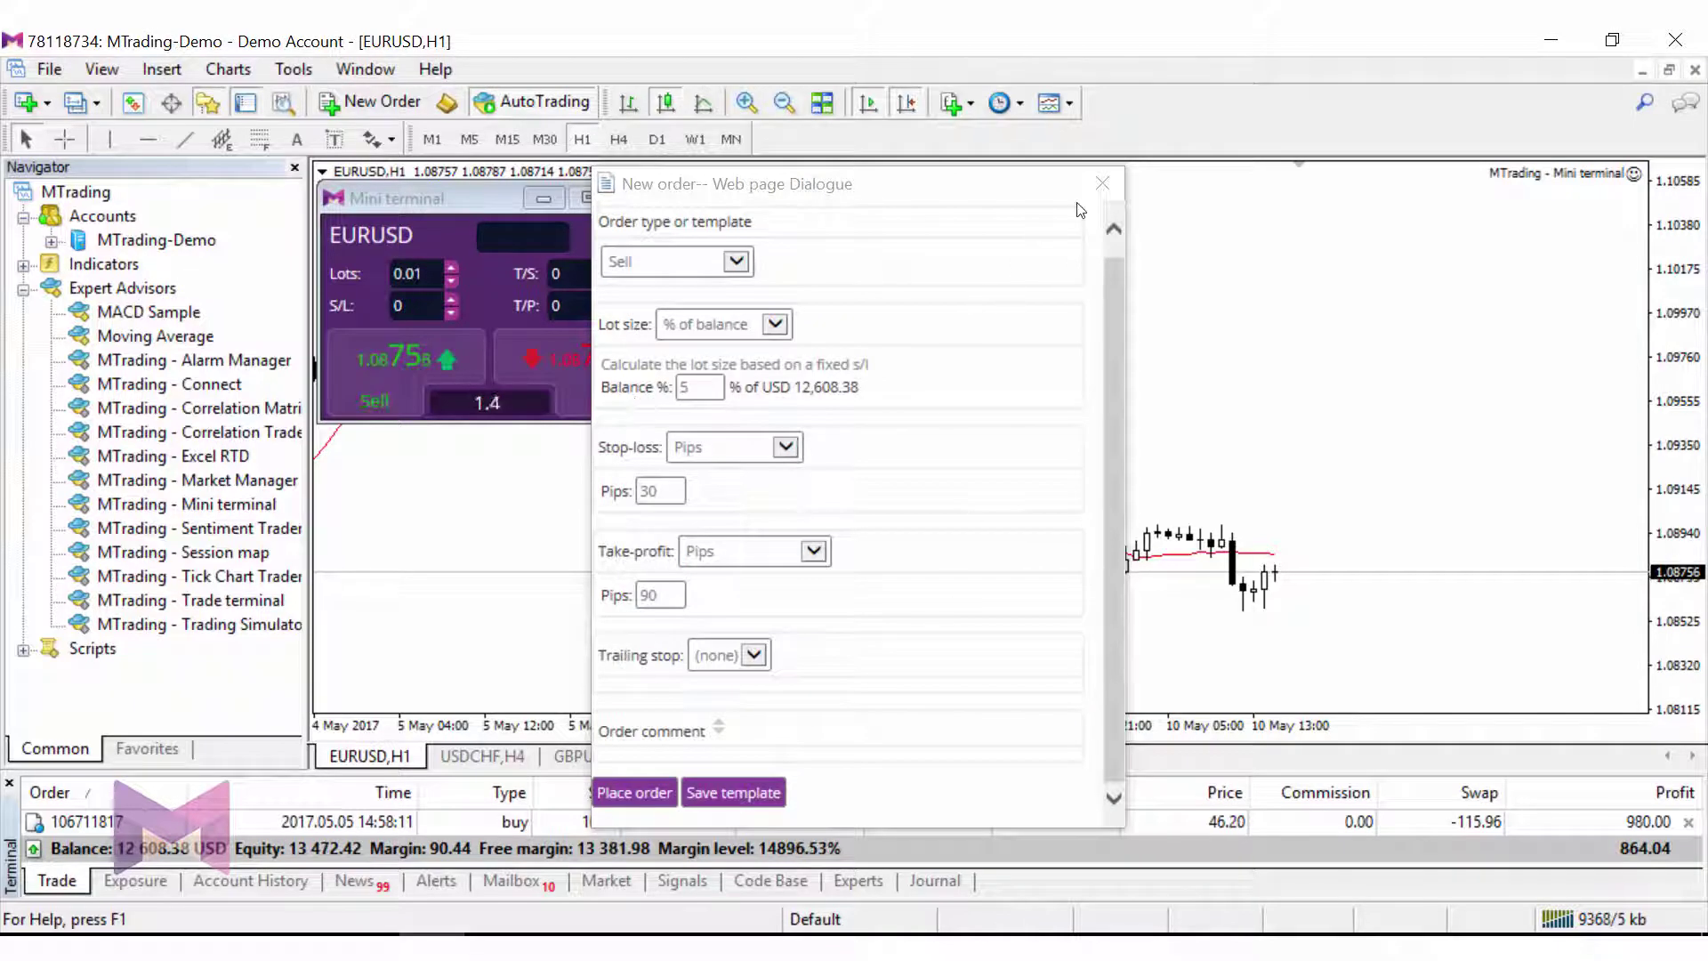
scroll(1068, 382, up, 1)
- Run the '5% Sell' template to open a 2.10-lot EURUSD sell with SL 1.09065, TP 1.07865
click(1108, 188)
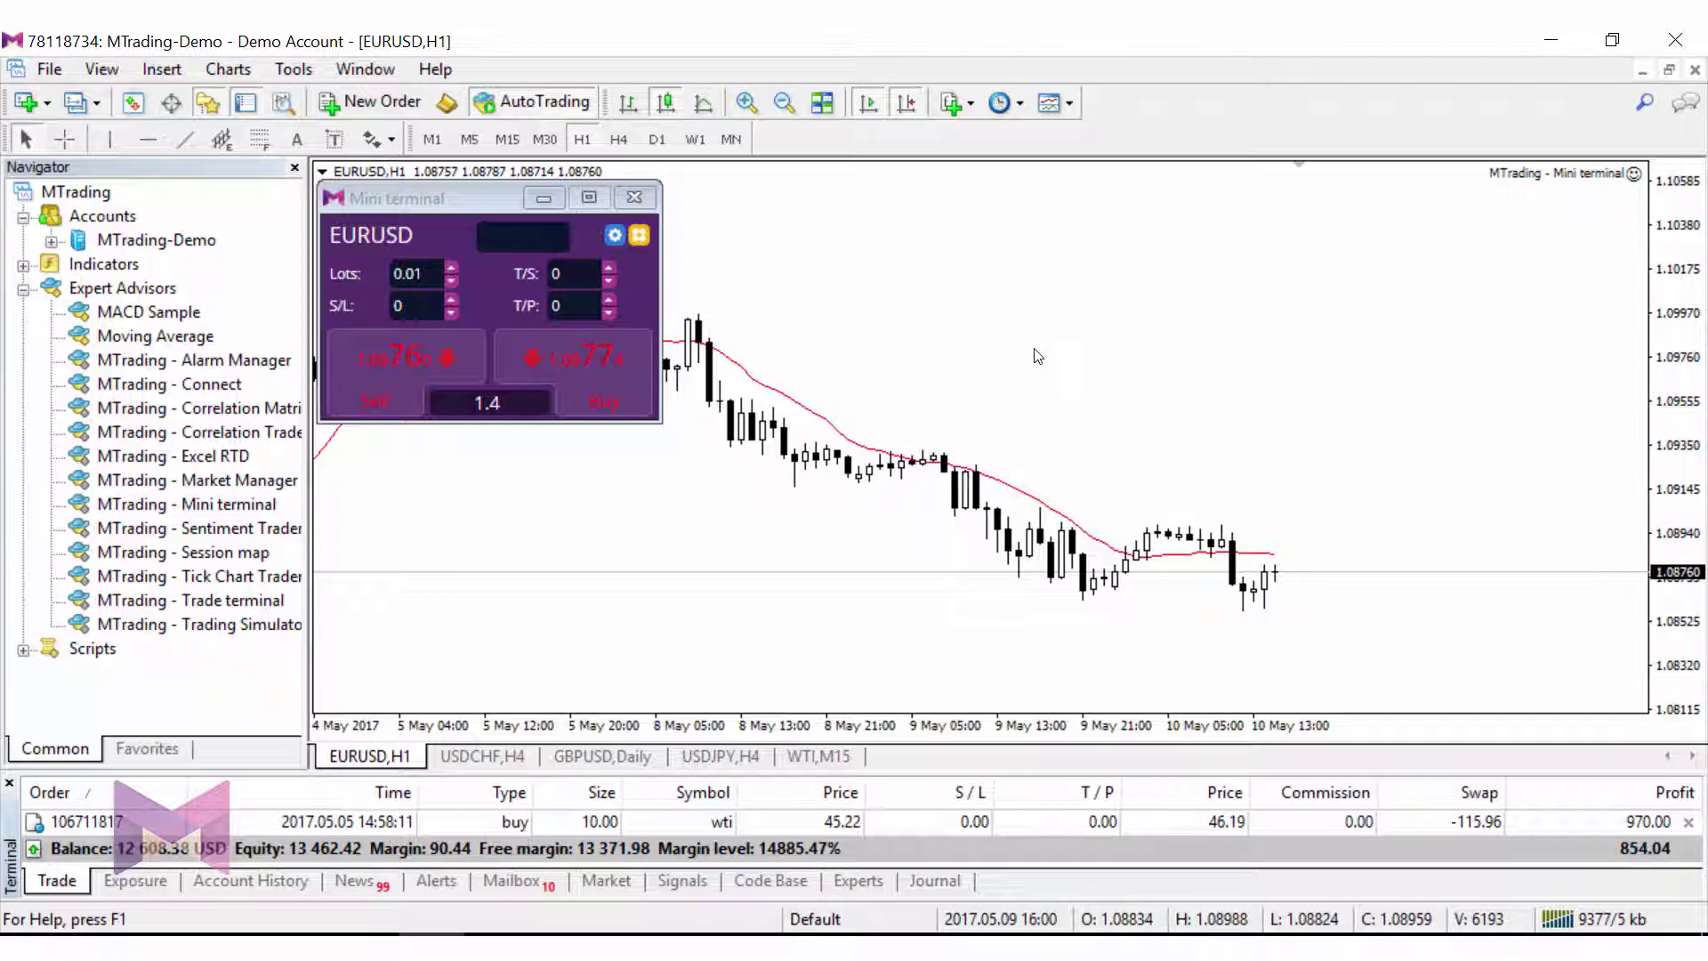
click(640, 237)
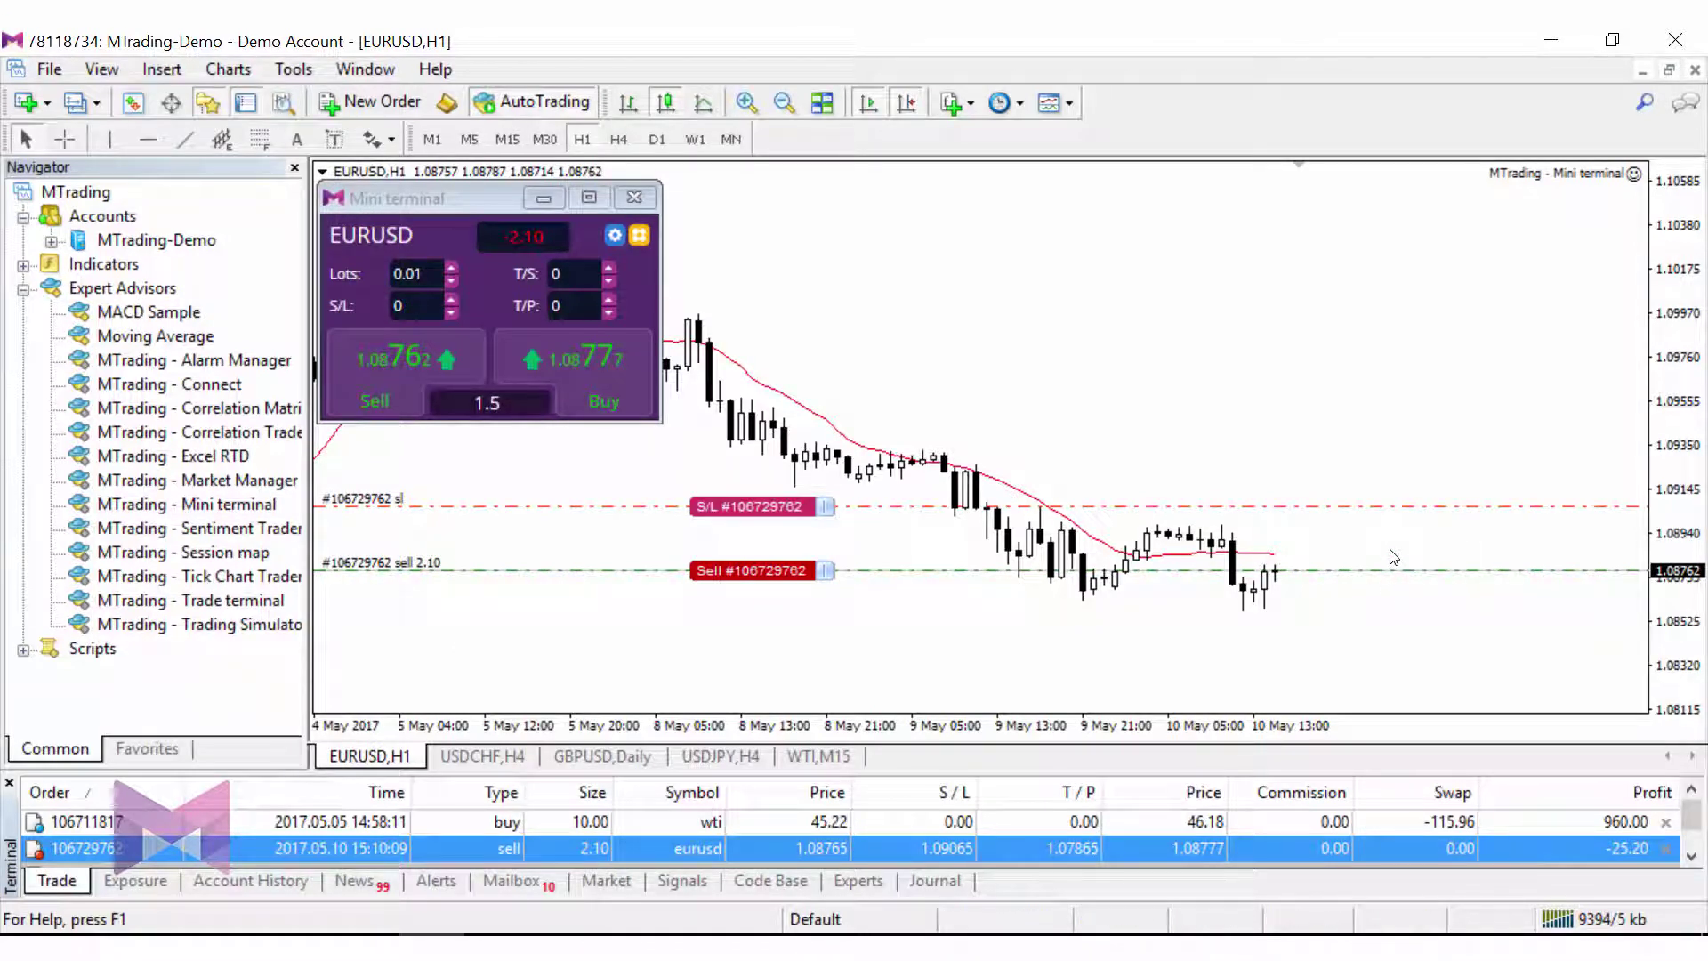
drag(1666, 239, 1683, 331)
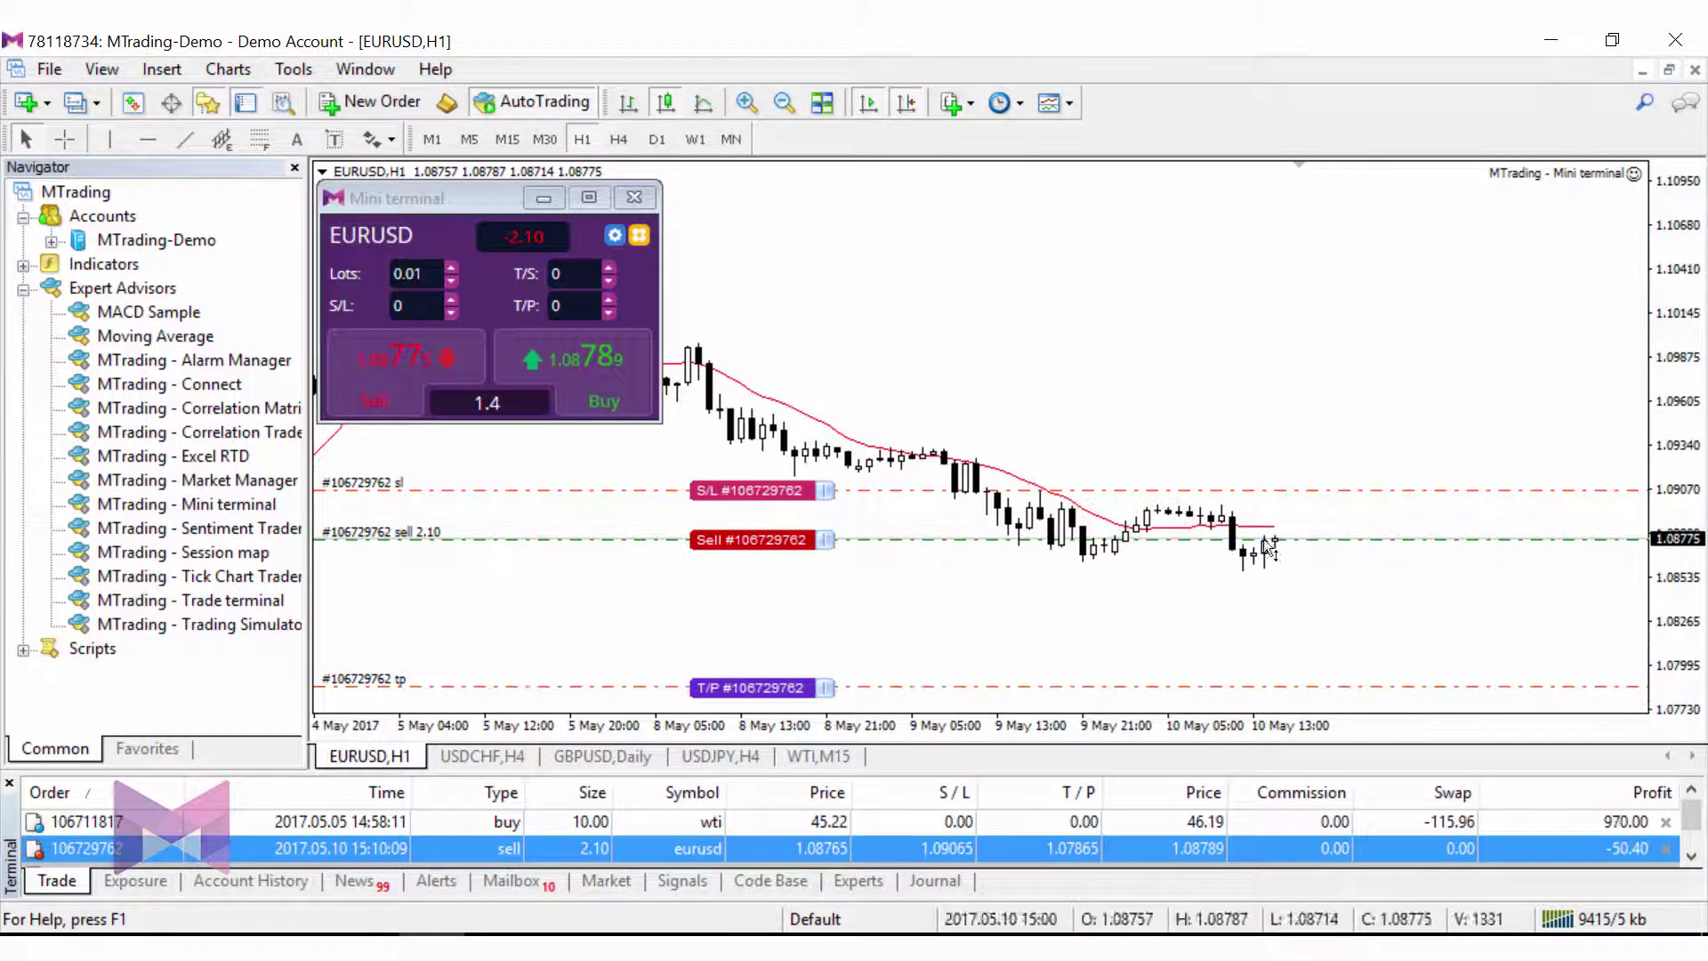
- Close 1.00 lot of the EURUSD sell at market (1.08787), keeping 1.10 lots open
double_click(1332, 537)
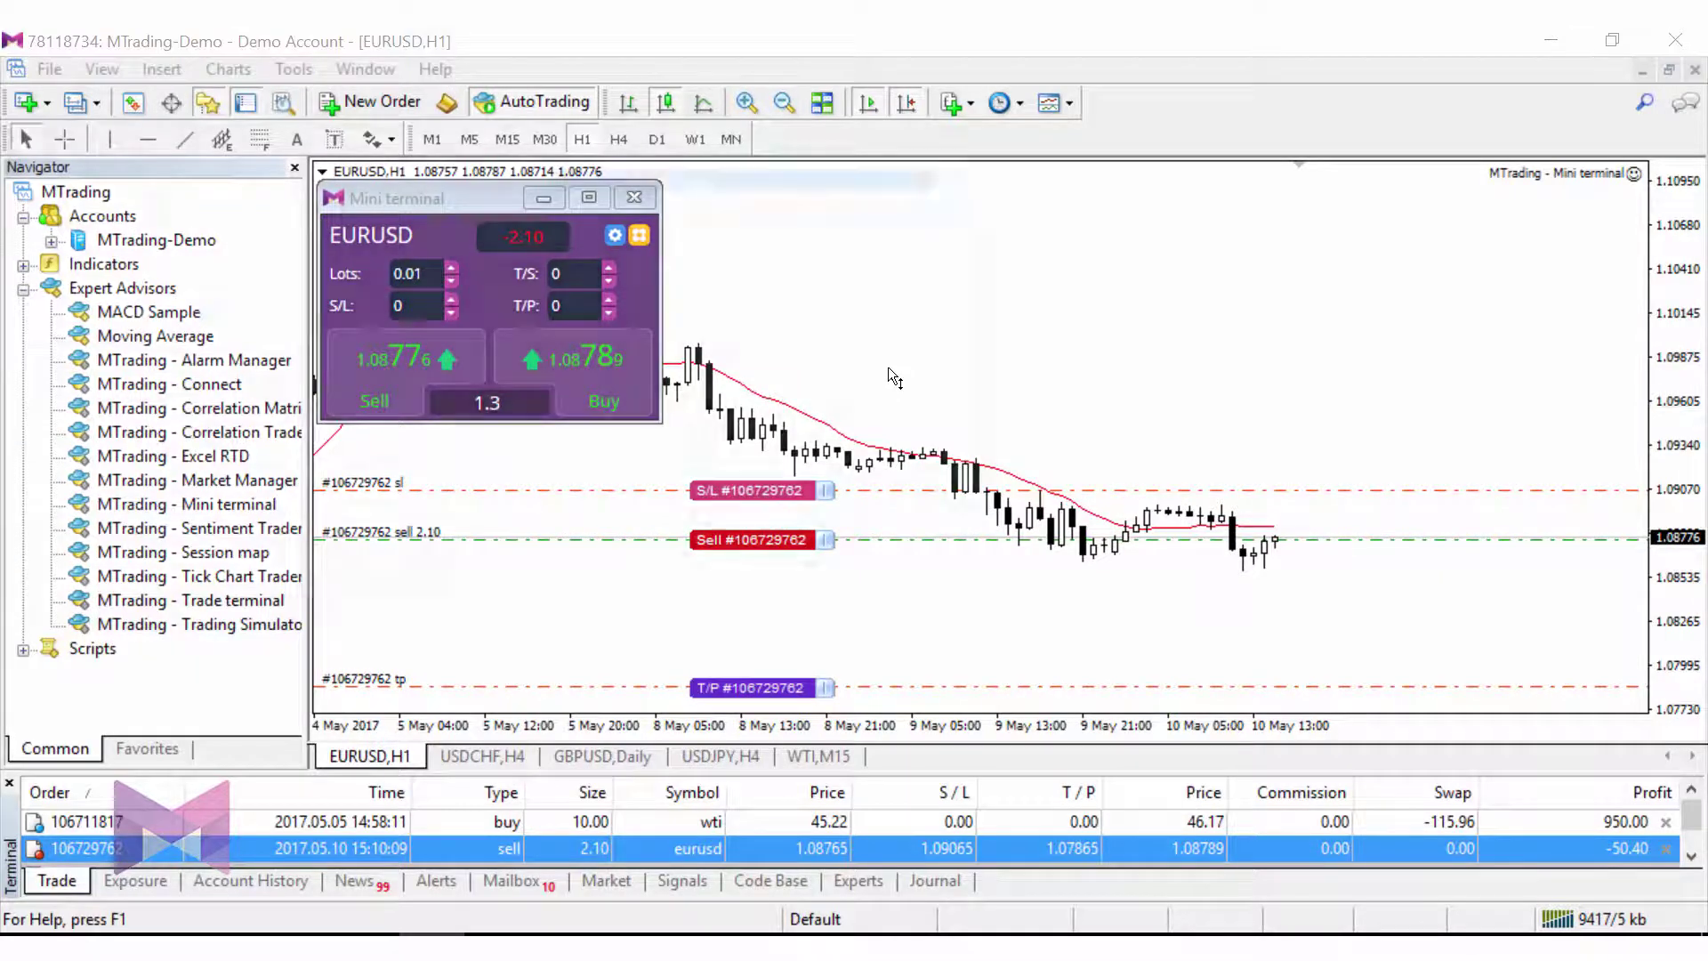
click(679, 316)
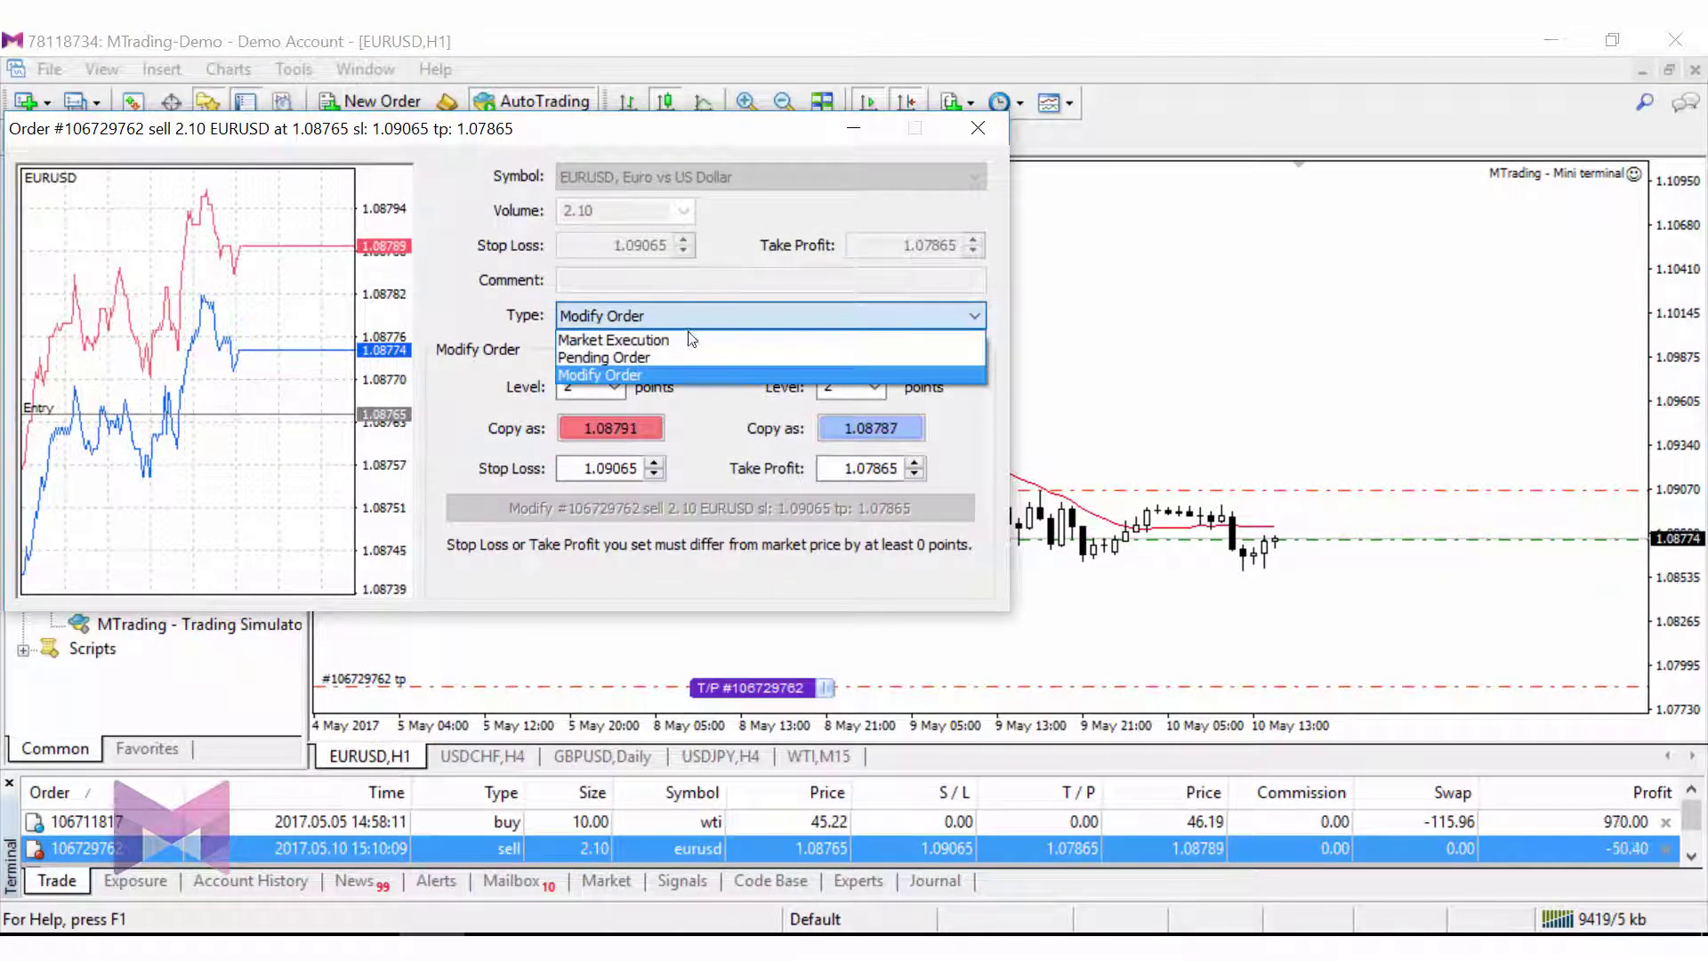
click(457, 240)
key(Up)
key(shift+Tab)
key(shift+Tab)
key(shift+Tab)
key(shift+Tab)
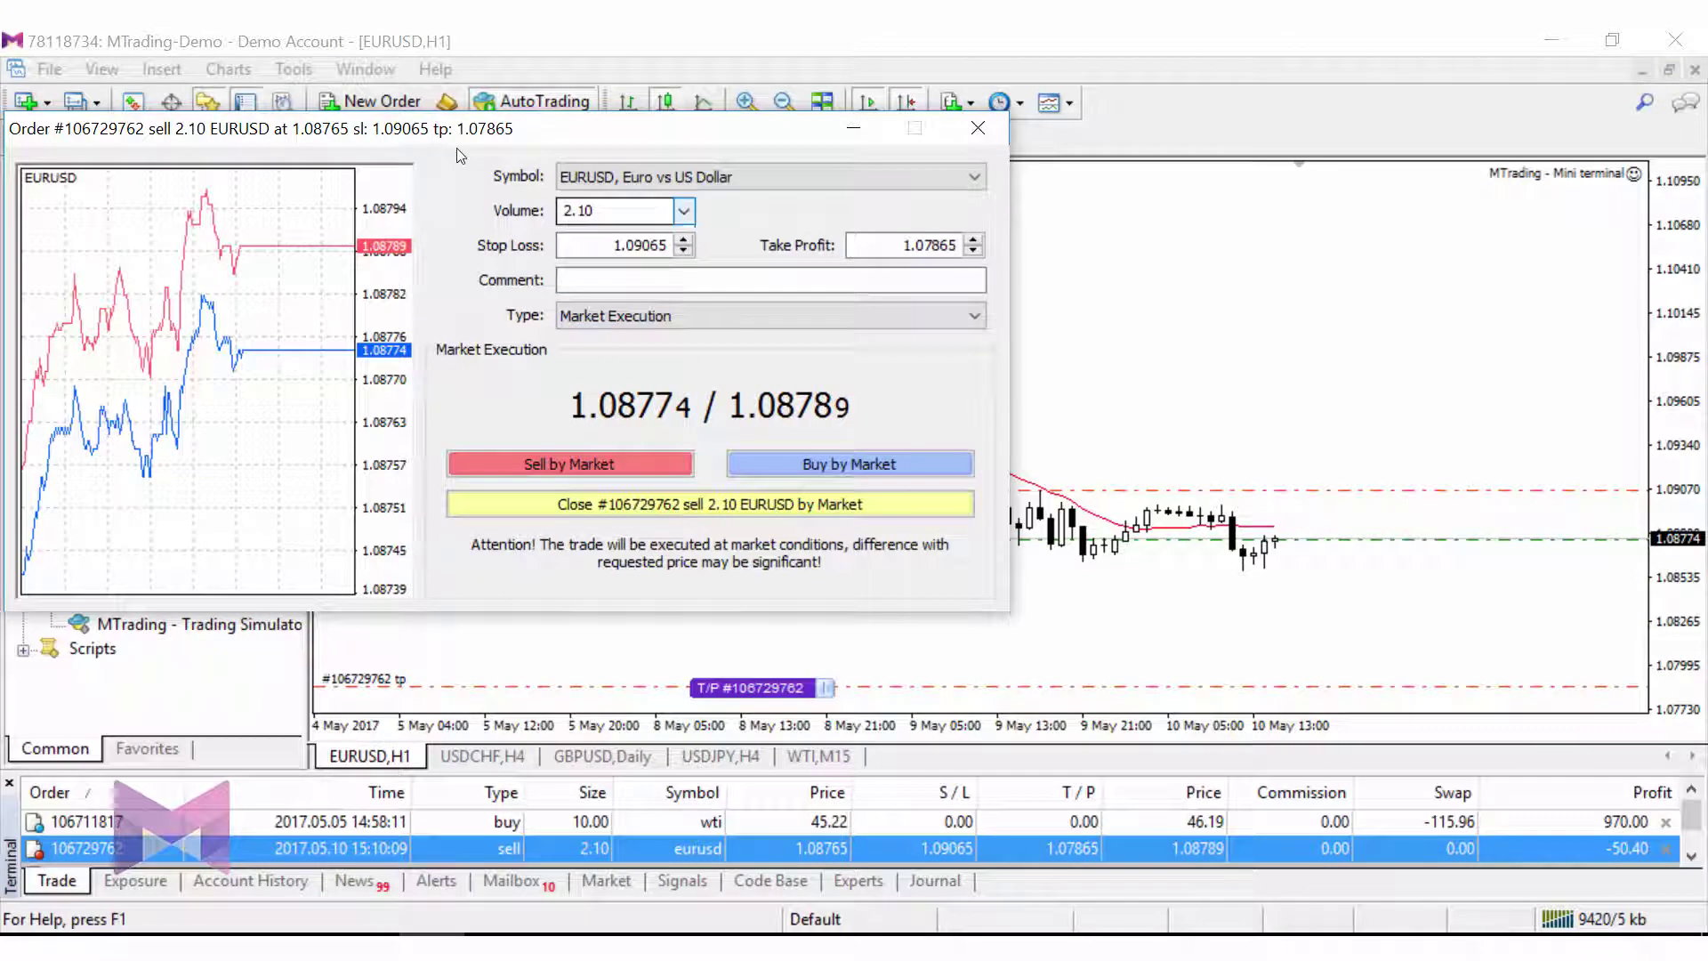
key(alt+Down)
click(622, 322)
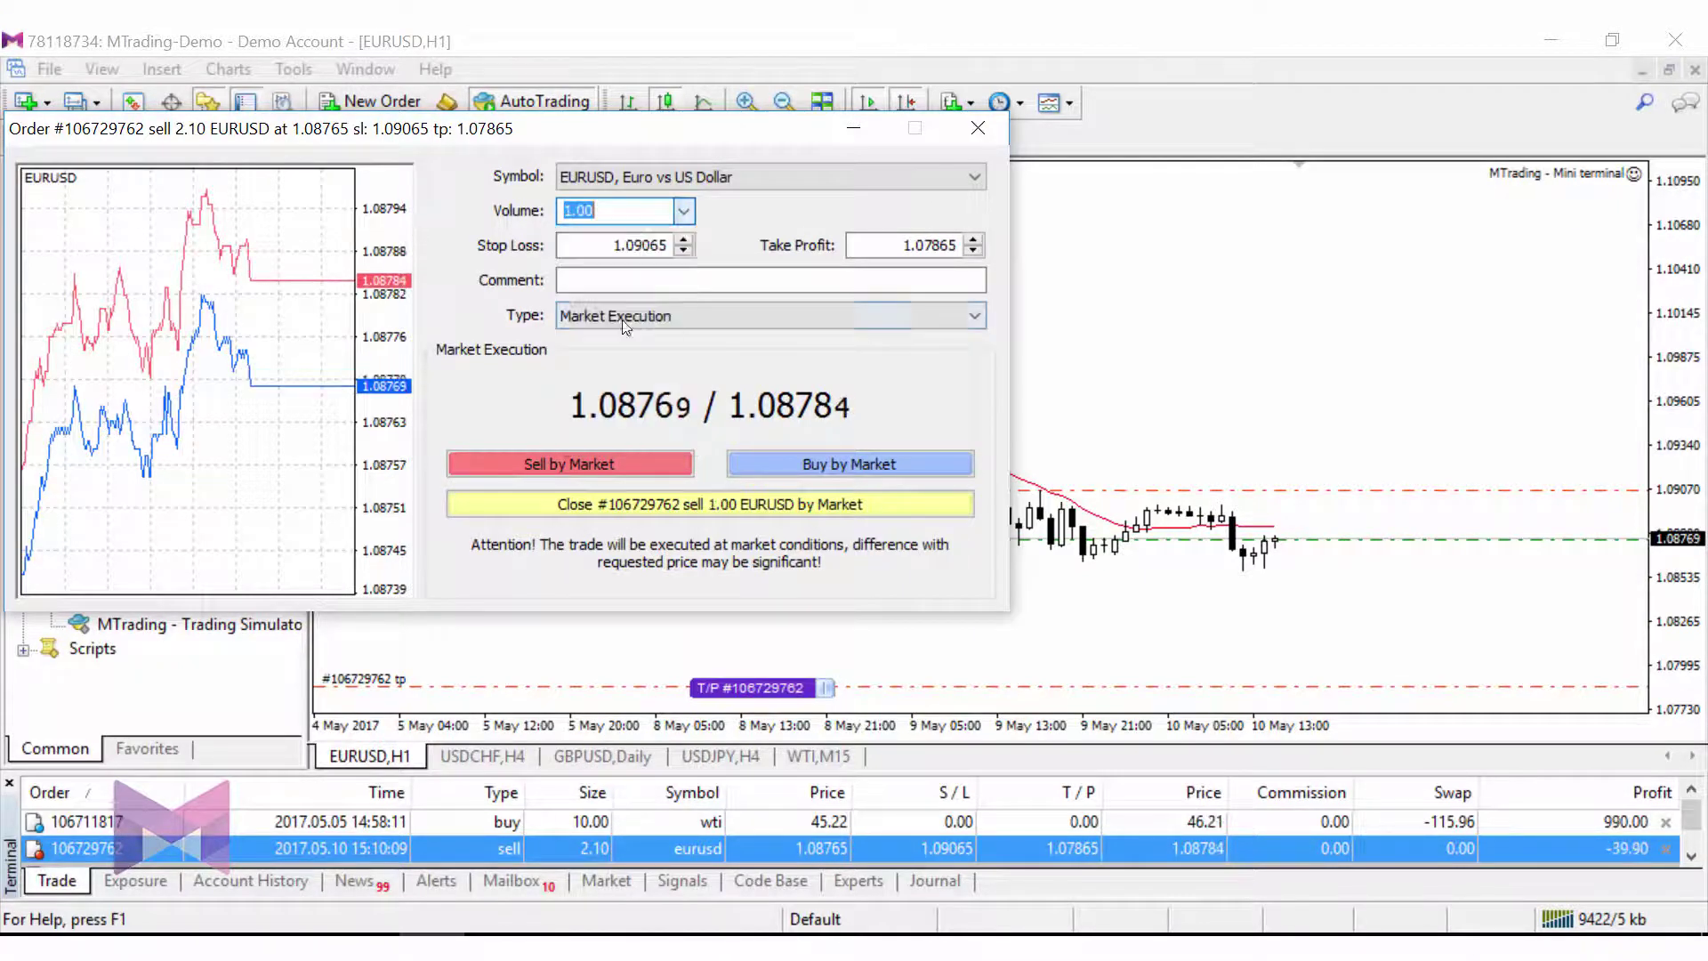
click(700, 503)
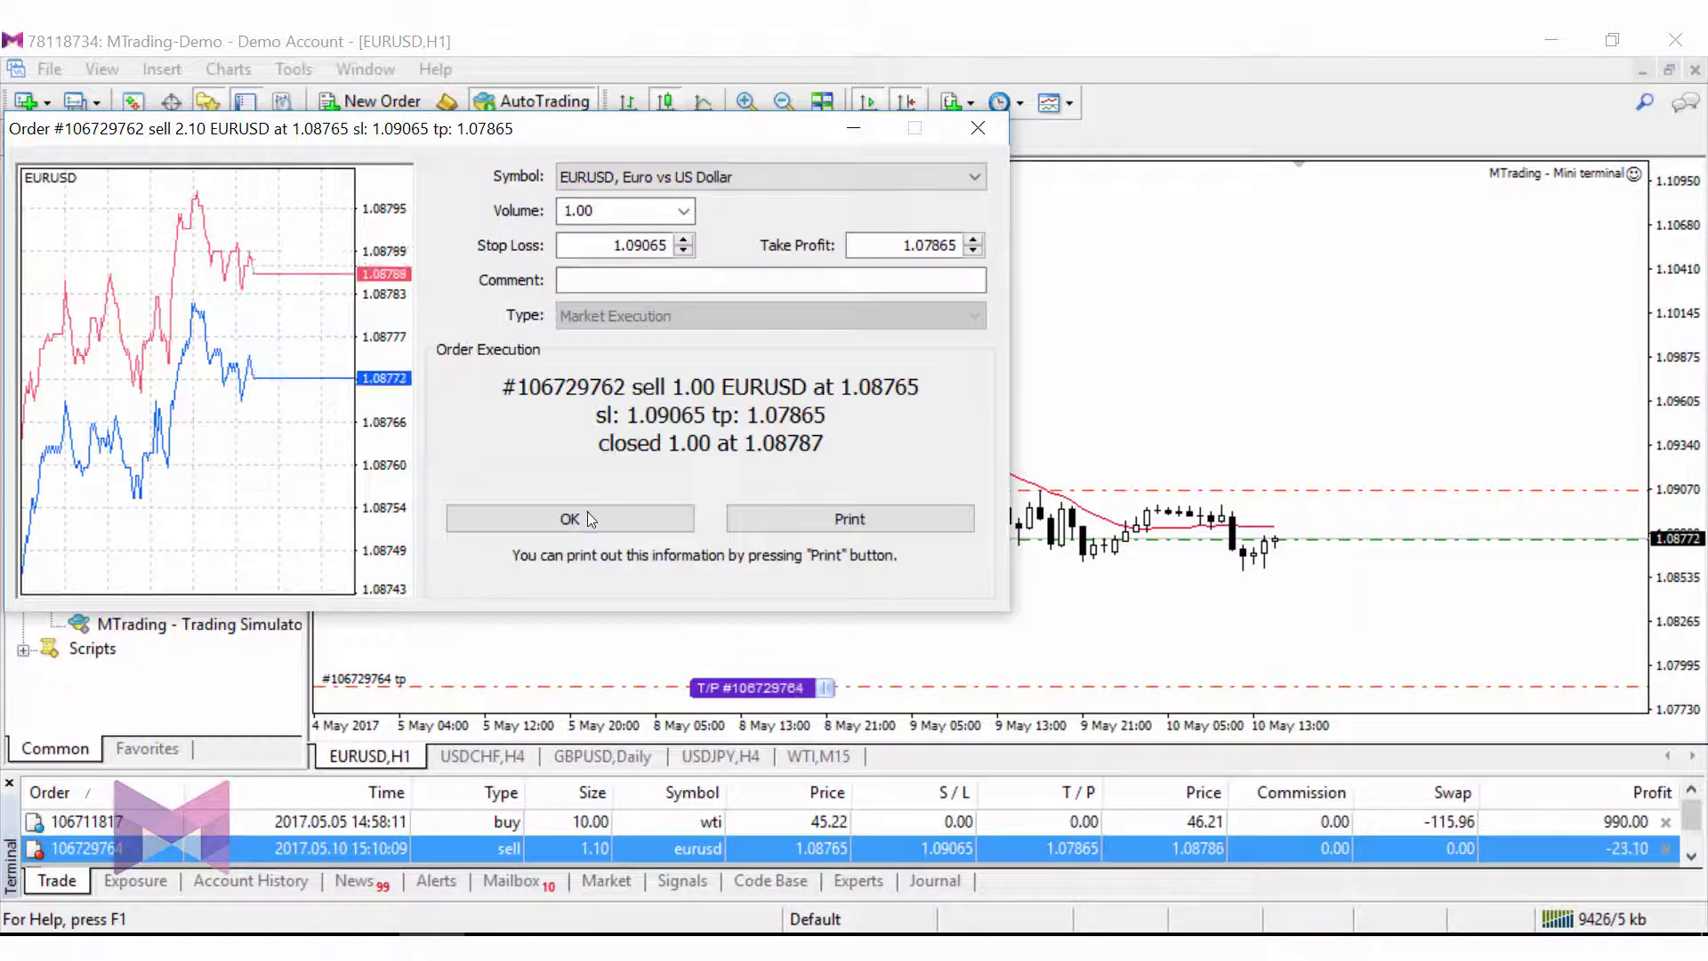
click(572, 519)
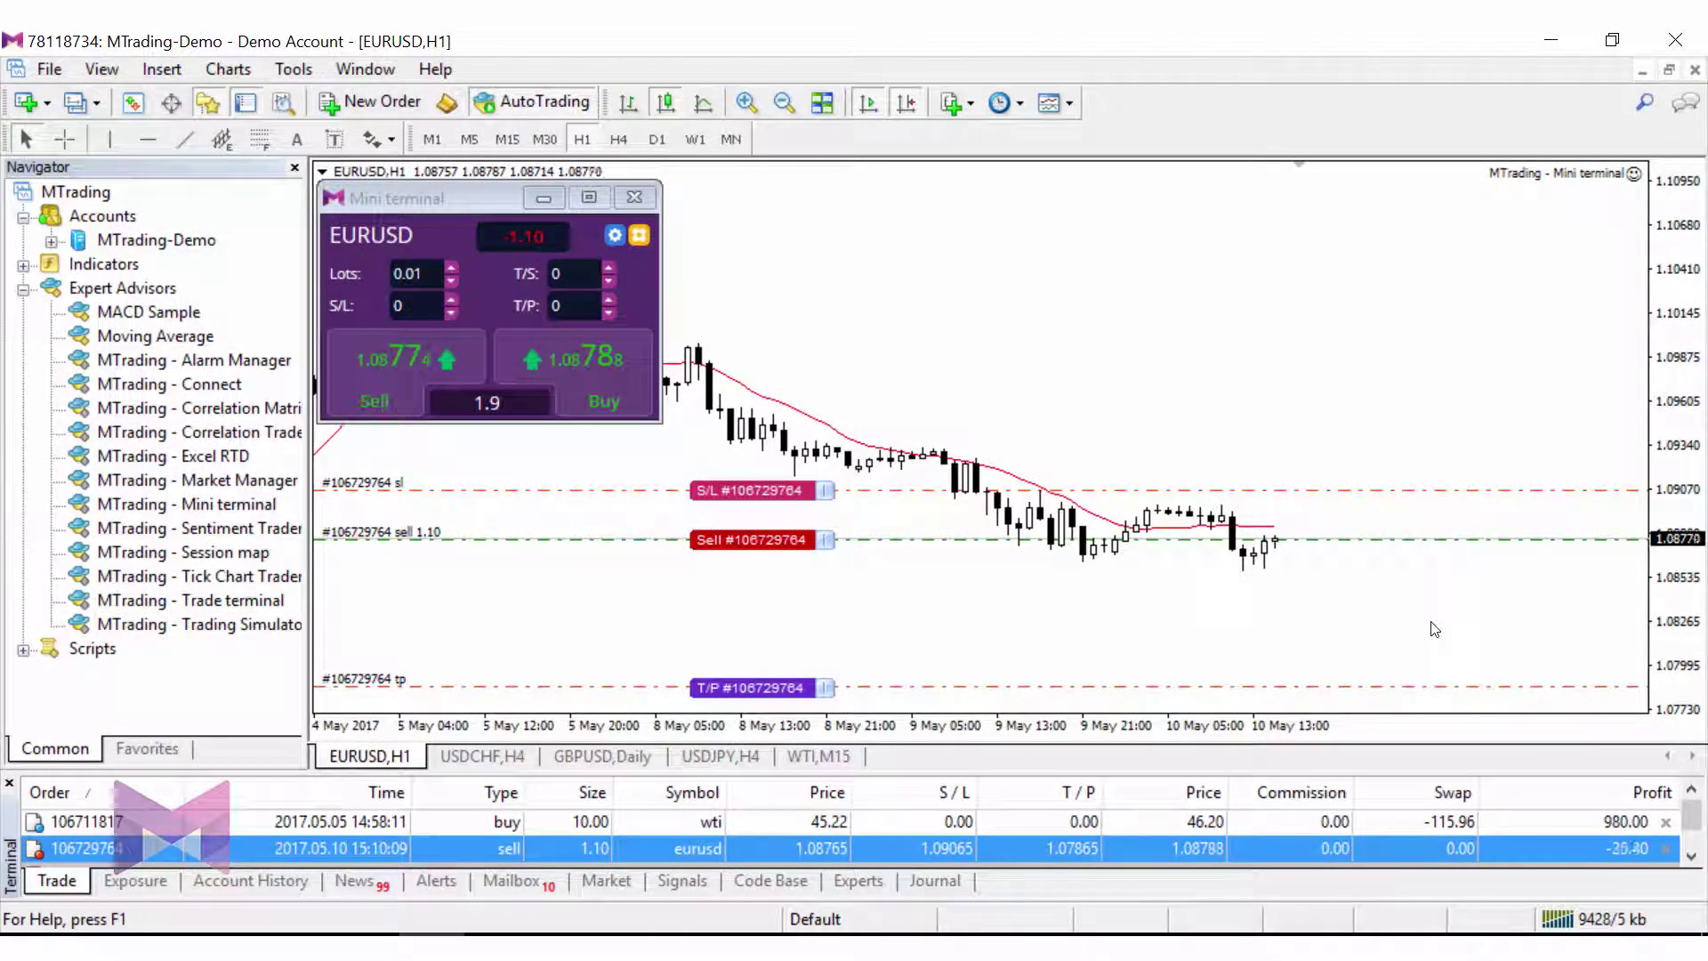